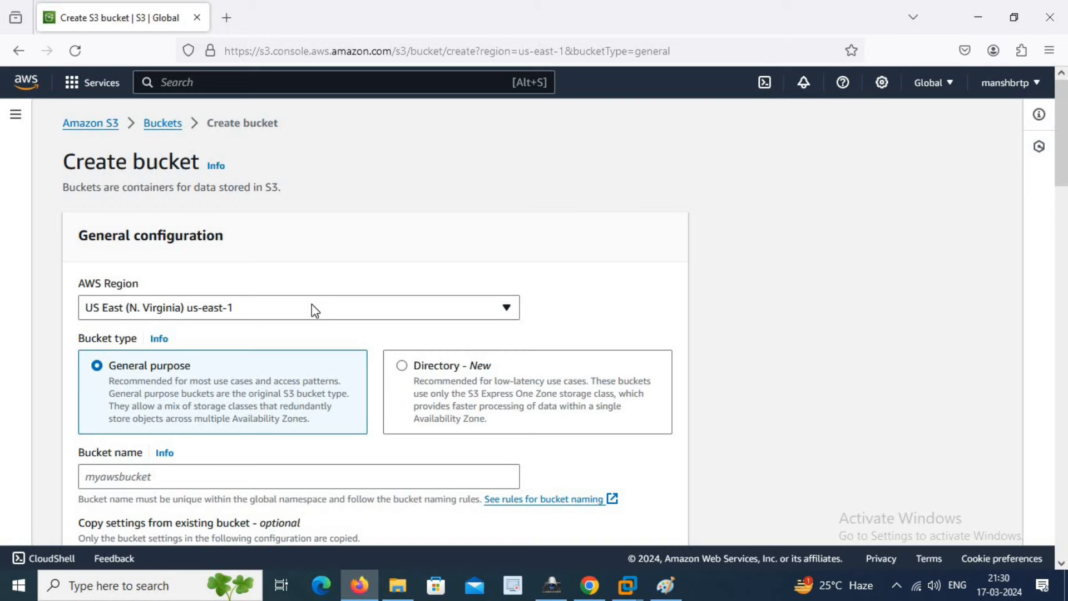
- Set the bucket region to Asia Pacific (Mumbai), enter name manishtrail_bucket, and enable versioning
{"action": "scroll", "coordinate": [351, 395], "scroll_direction": "down", "scroll_amount": 2}
{"action": "scroll", "coordinate": [318, 409], "scroll_direction": "down", "scroll_amount": 3}
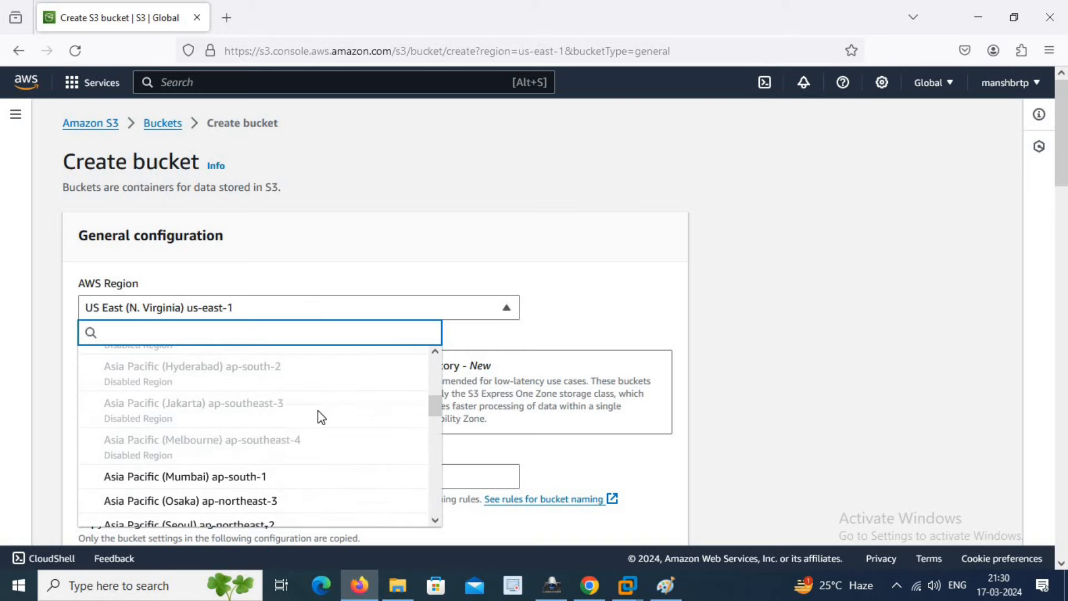
{"action": "left_click", "coordinate": [248, 481]}
{"action": "scroll", "coordinate": [578, 393], "scroll_direction": "down", "scroll_amount": 3}
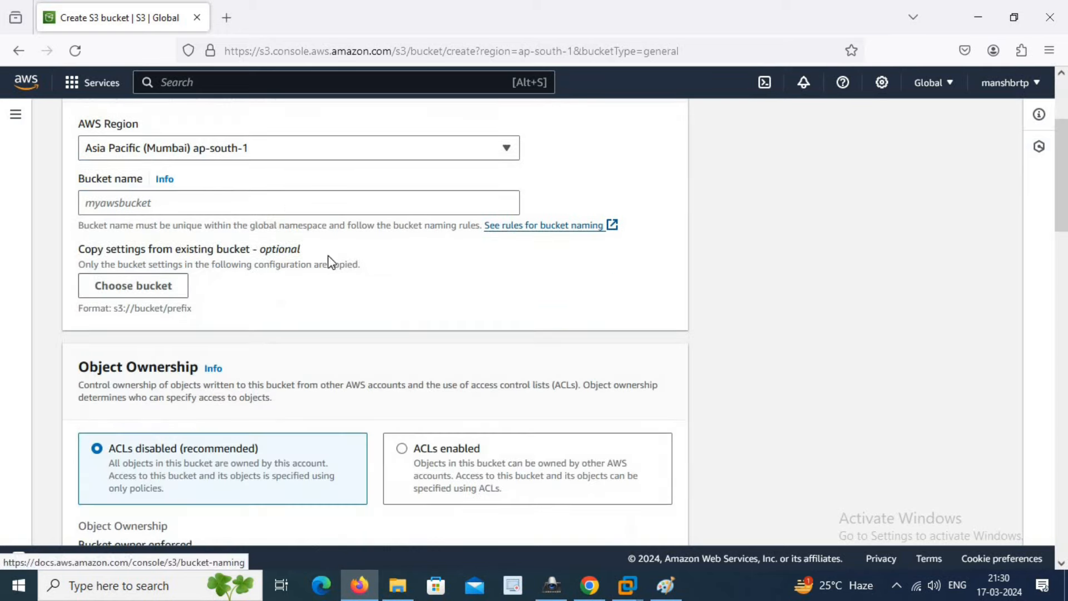
{"action": "left_click", "coordinate": [297, 212]}
{"action": "type", "text": "manishtrail_bucket"}
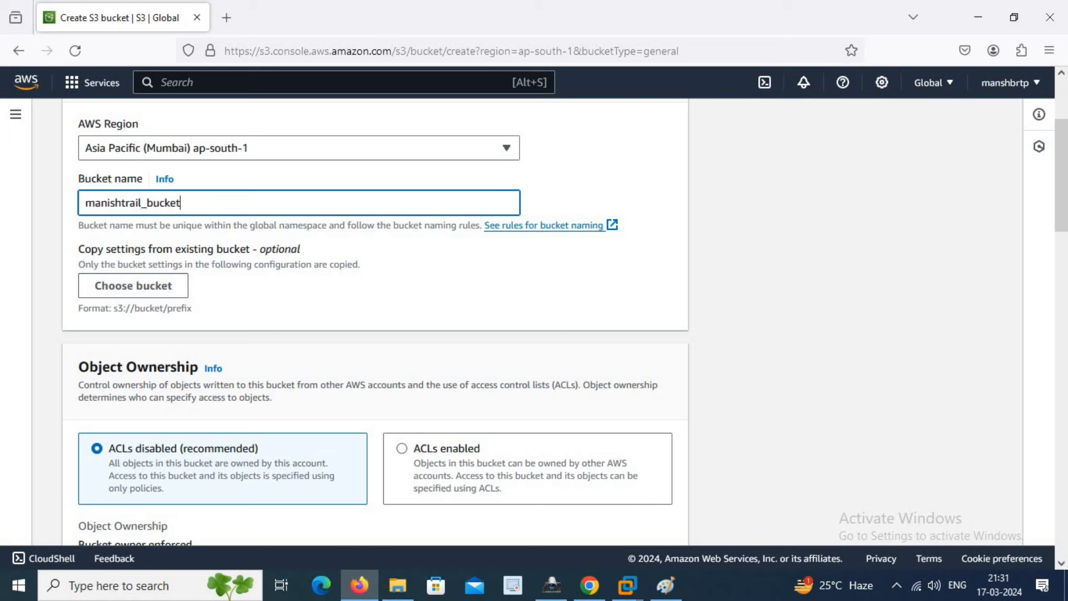
{"action": "left_click_drag", "start_coordinate": [205, 203], "coordinate": [57, 203]}
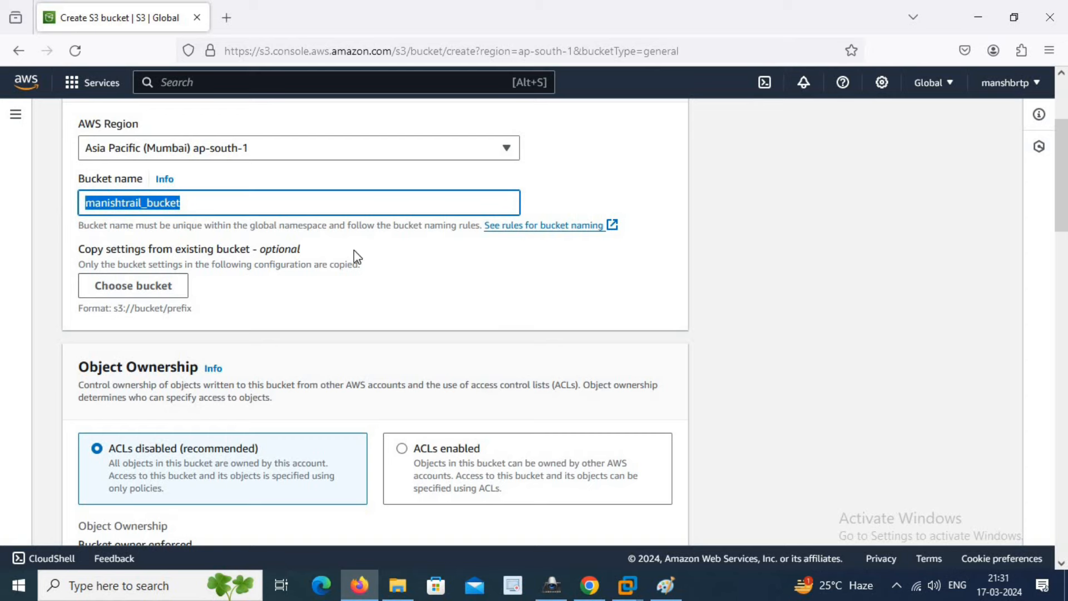
{"action": "scroll", "coordinate": [503, 286], "scroll_direction": "down", "scroll_amount": 10}
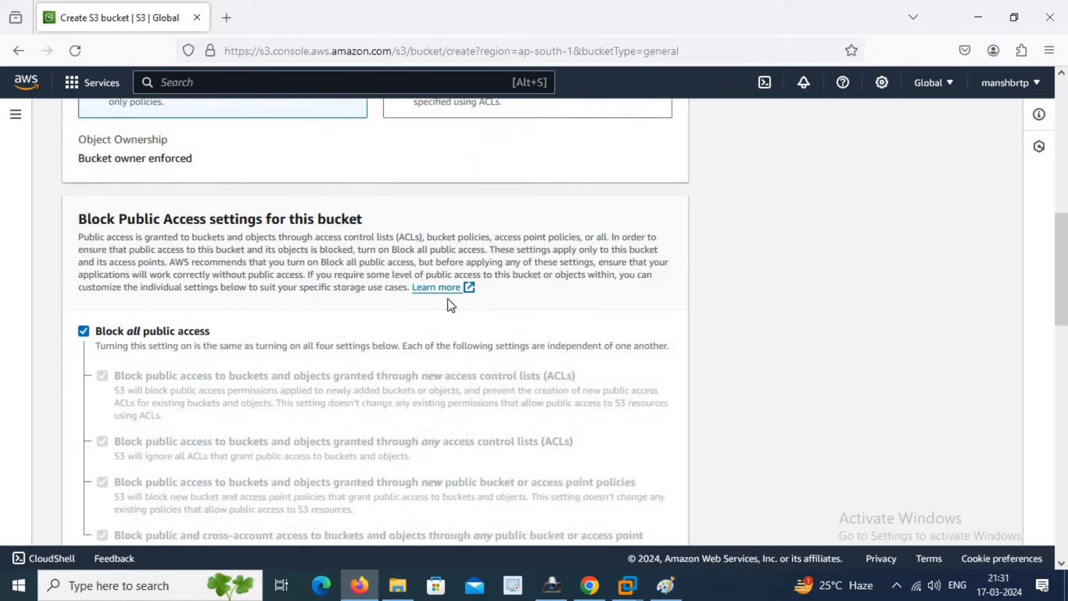
{"action": "left_click", "coordinate": [122, 376]}
- Remove the invalid underscore so the name is manishtrailbucket, and create the bucket
{"action": "scroll", "coordinate": [434, 377], "scroll_direction": "down", "scroll_amount": 10}
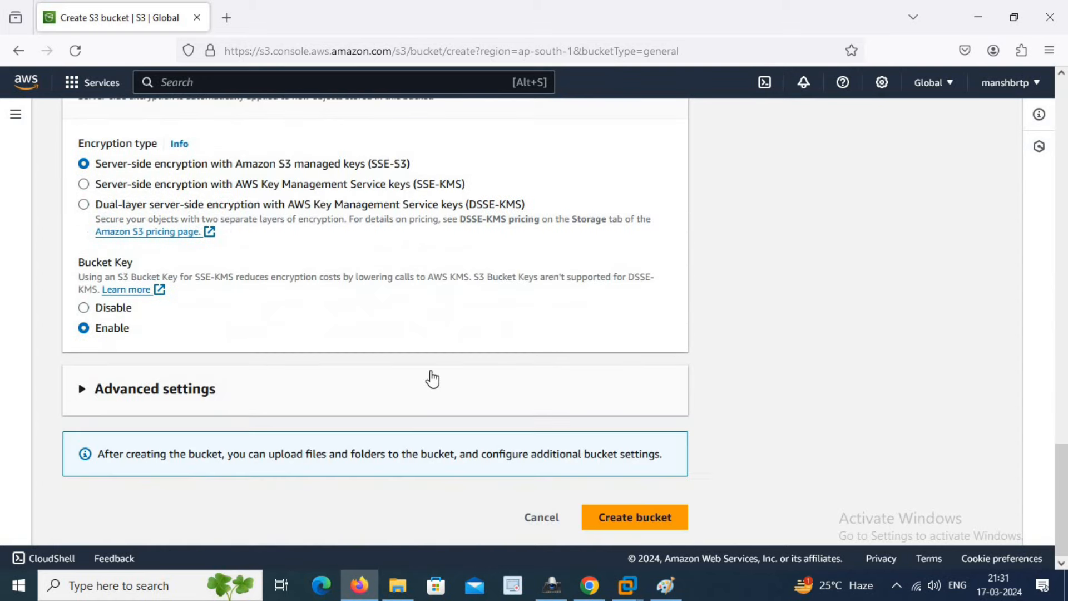
{"action": "left_click", "coordinate": [635, 517]}
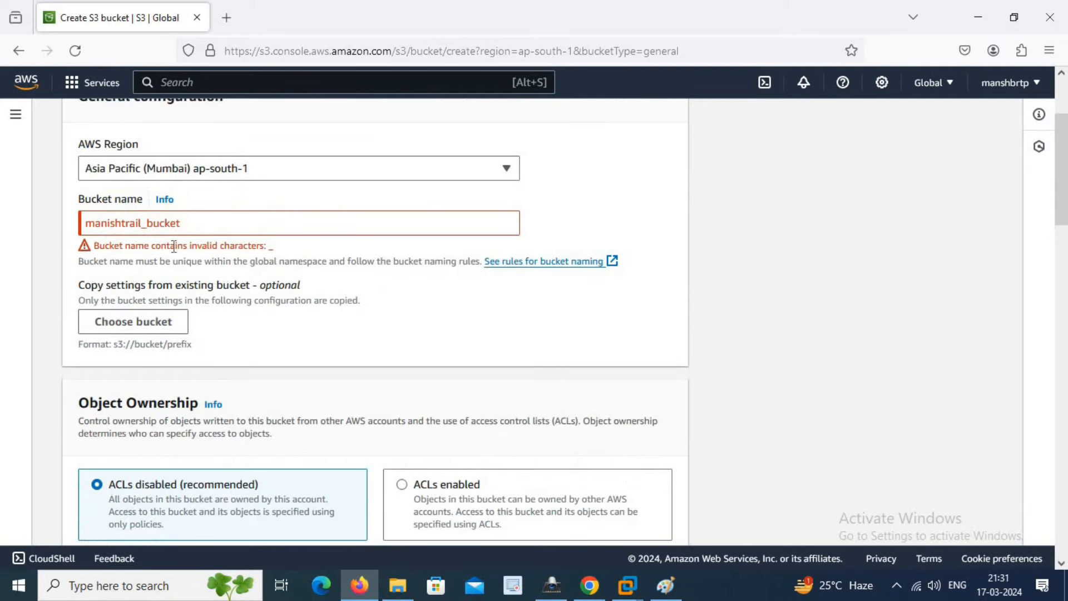
{"action": "left_click", "coordinate": [150, 226]}
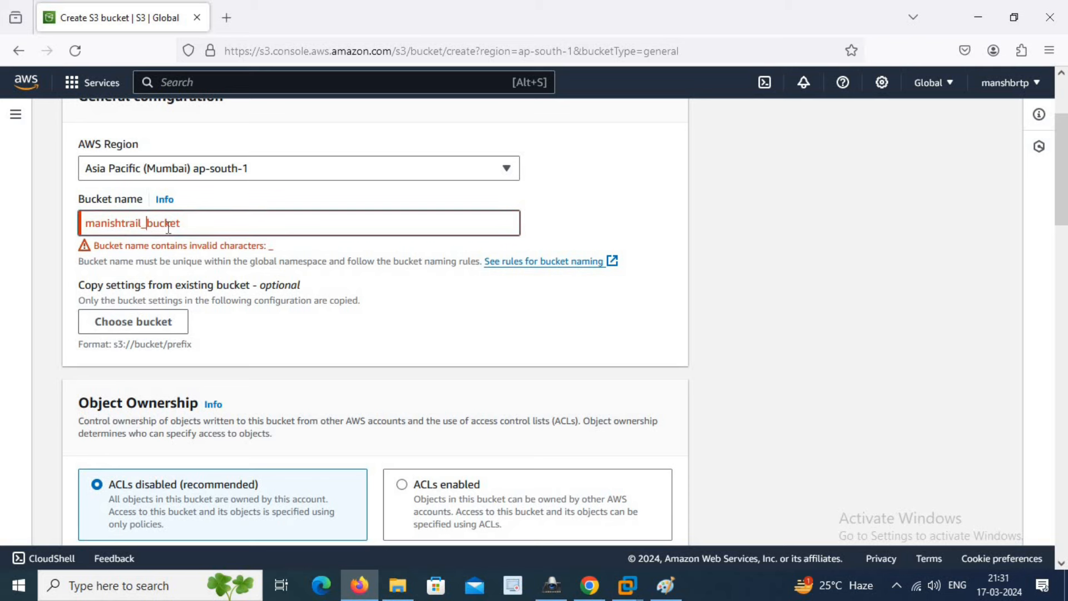
{"action": "key", "text": "BackSpace"}
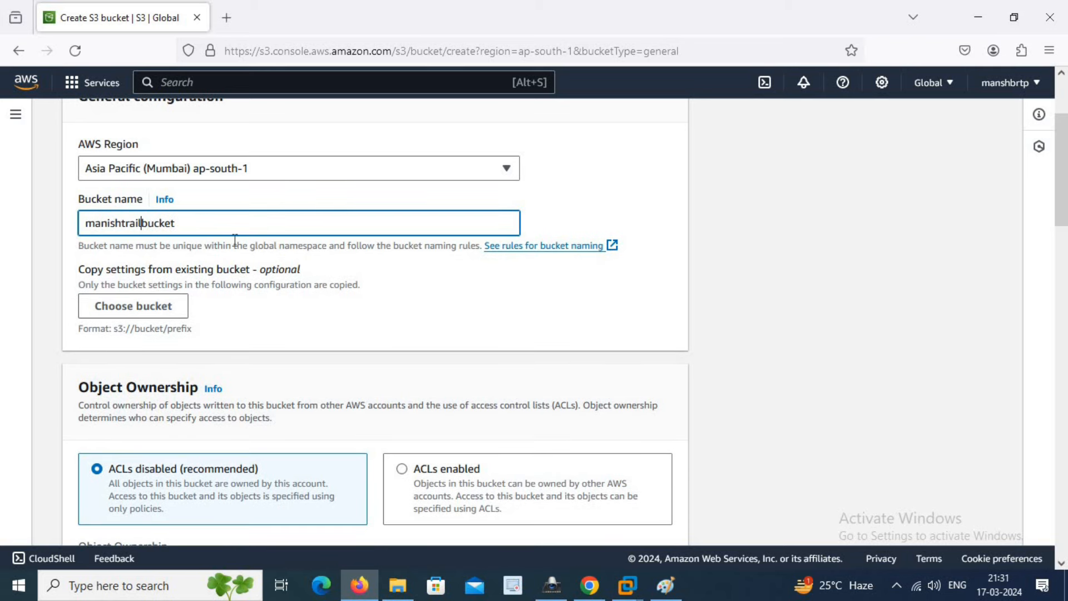
{"action": "key", "text": "ctrl+a"}
{"action": "key", "text": "ctrl+c"}
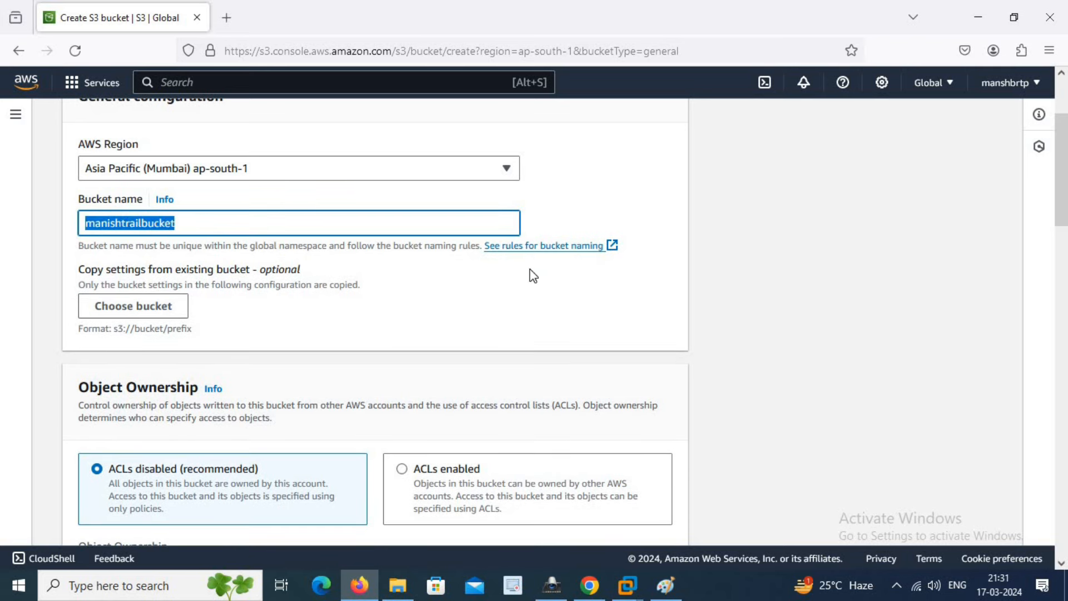
{"action": "scroll", "coordinate": [703, 330], "scroll_direction": "down", "scroll_amount": 15}
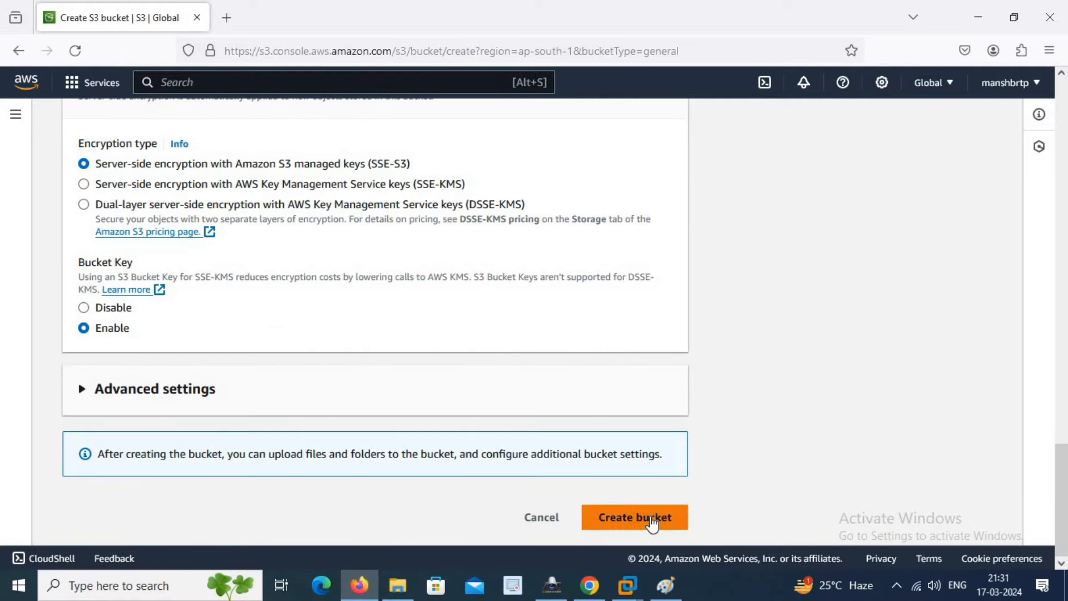
{"action": "left_click", "coordinate": [653, 518]}
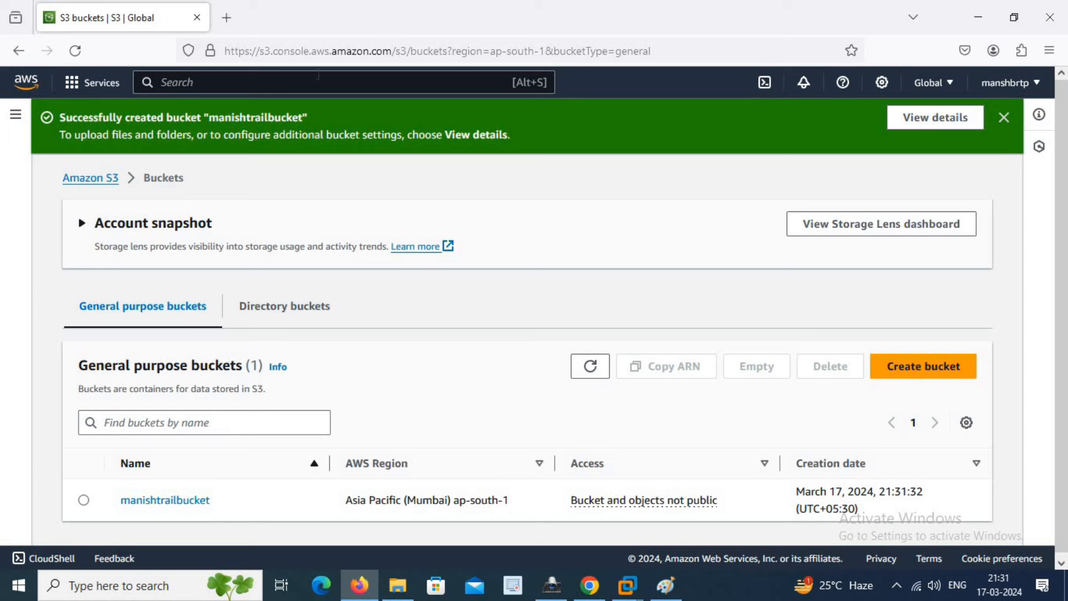
- Search the console for 'cloud trail' and open the CloudTrail service
{"action": "left_click", "coordinate": [322, 78]}
{"action": "type", "text": "cloud trail"}
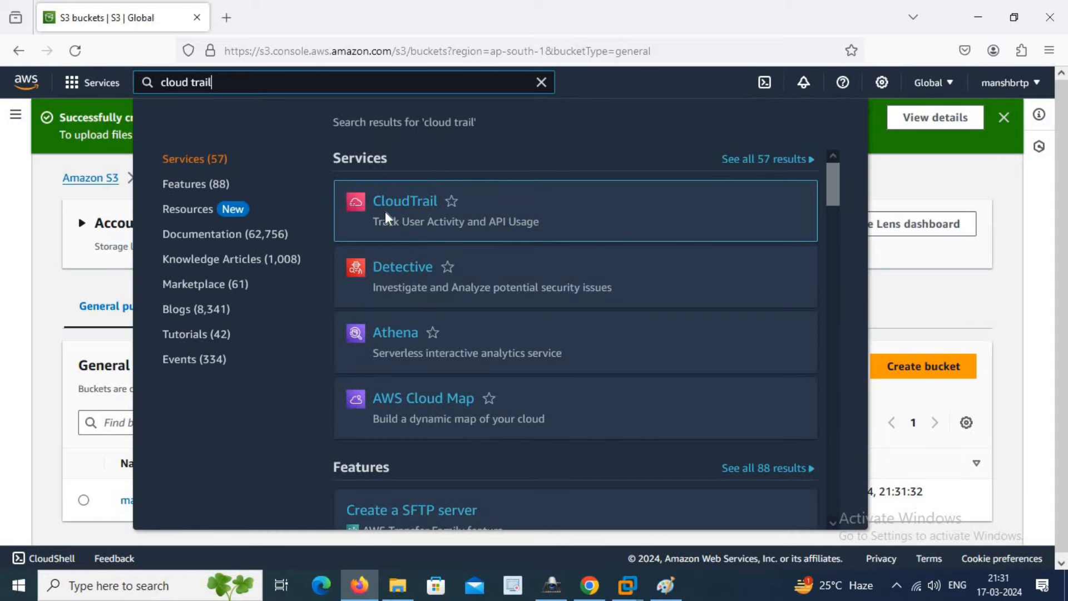
{"action": "left_click", "coordinate": [407, 204]}
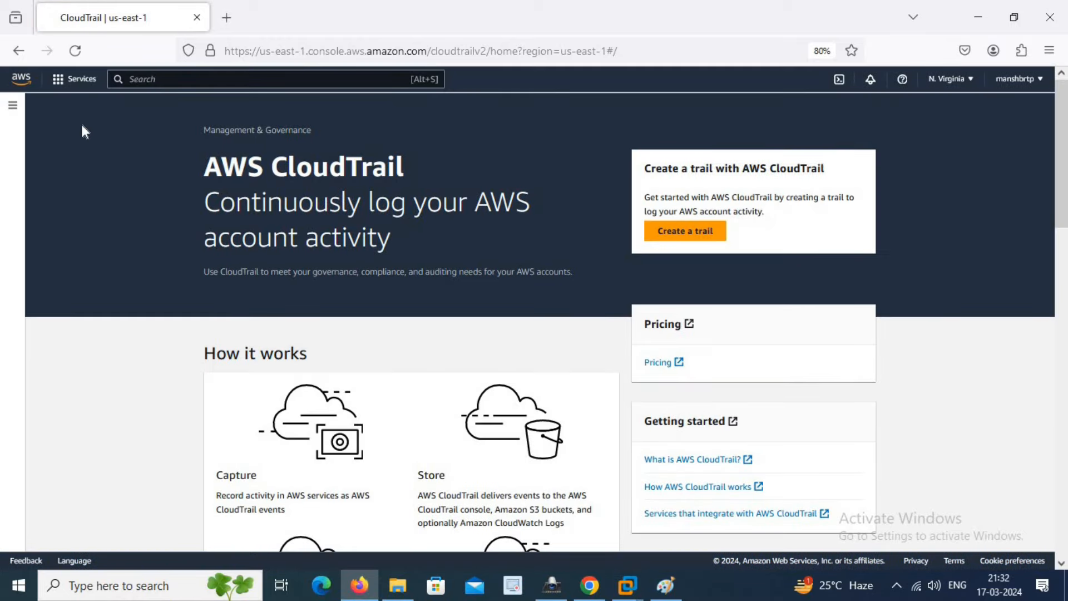
- Try a quick trail named manishtrailbucket_, then abandon it for the empty Trails list
{"action": "left_click", "coordinate": [12, 112]}
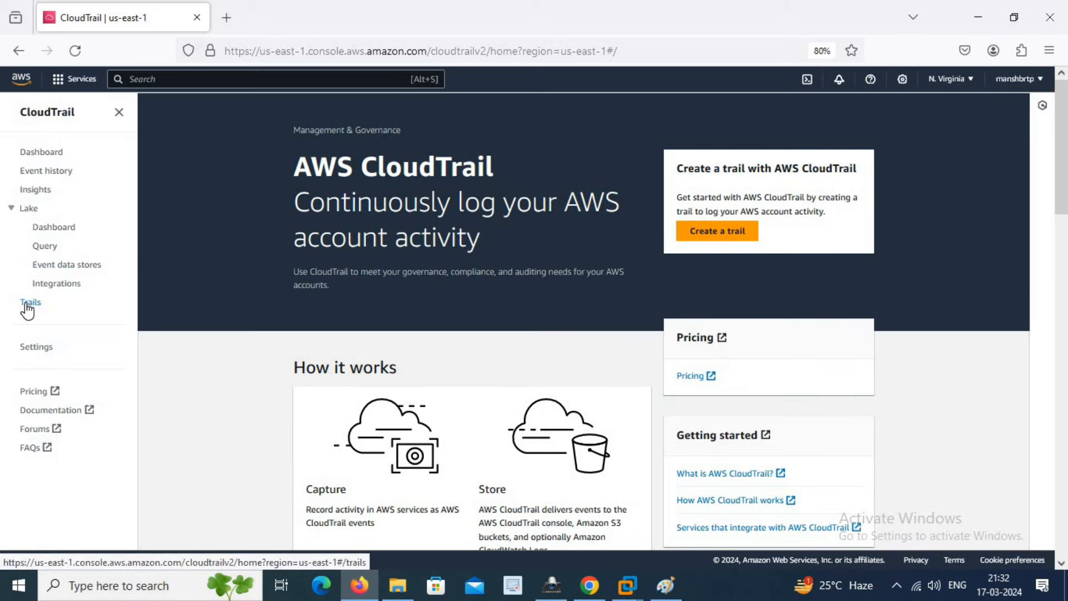
{"action": "left_click", "coordinate": [723, 236]}
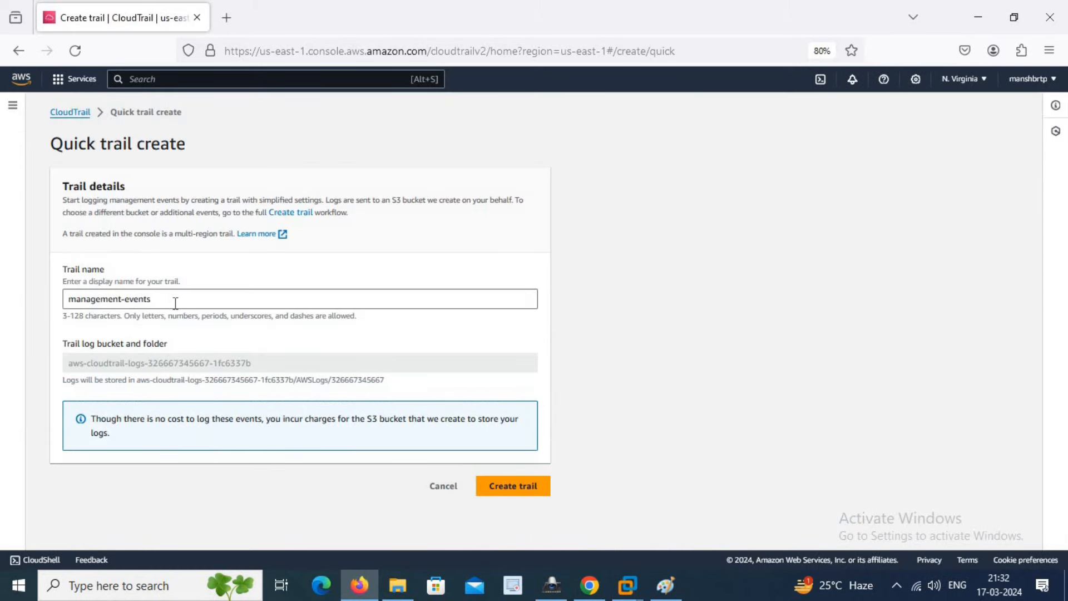
{"action": "left_click_drag", "start_coordinate": [173, 299], "coordinate": [2, 304]}
{"action": "key", "text": "ctrl+v"}
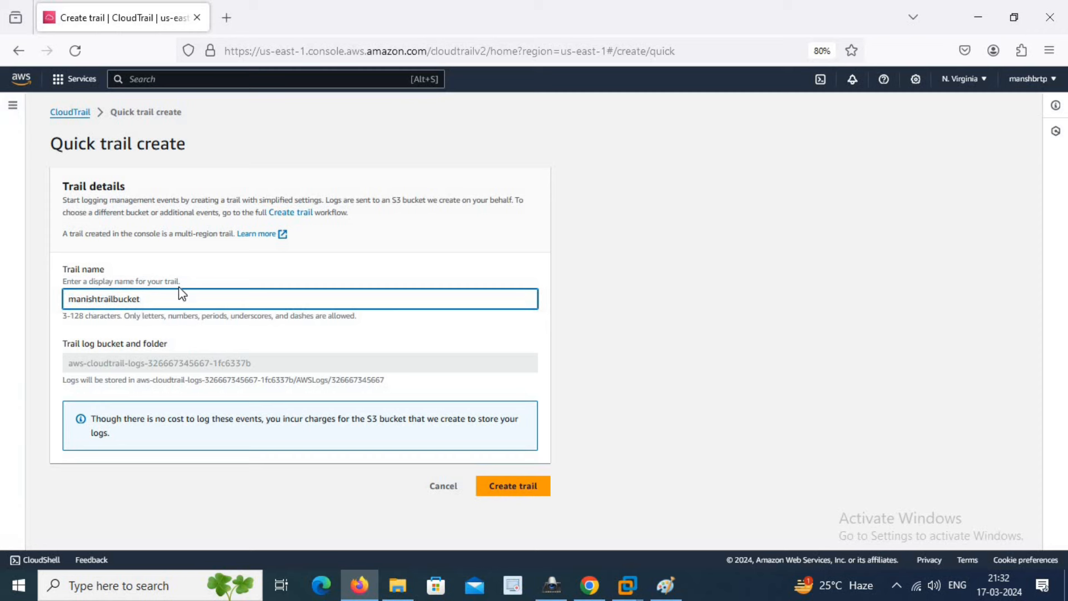
{"action": "type", "text": "_trail"}
{"action": "left_click", "coordinate": [539, 490]}
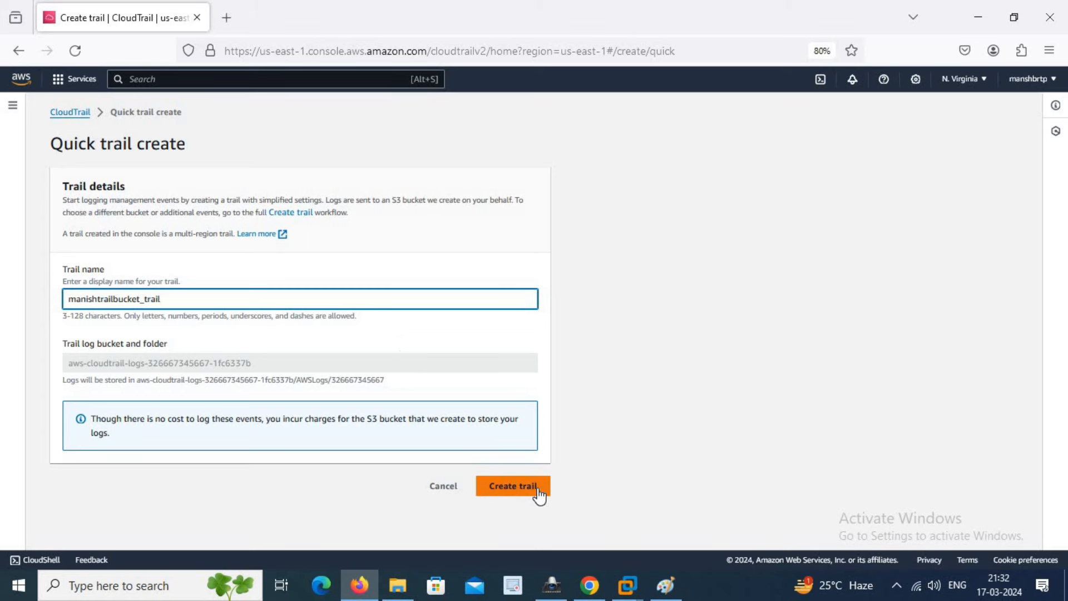
{"action": "left_click", "coordinate": [12, 107]}
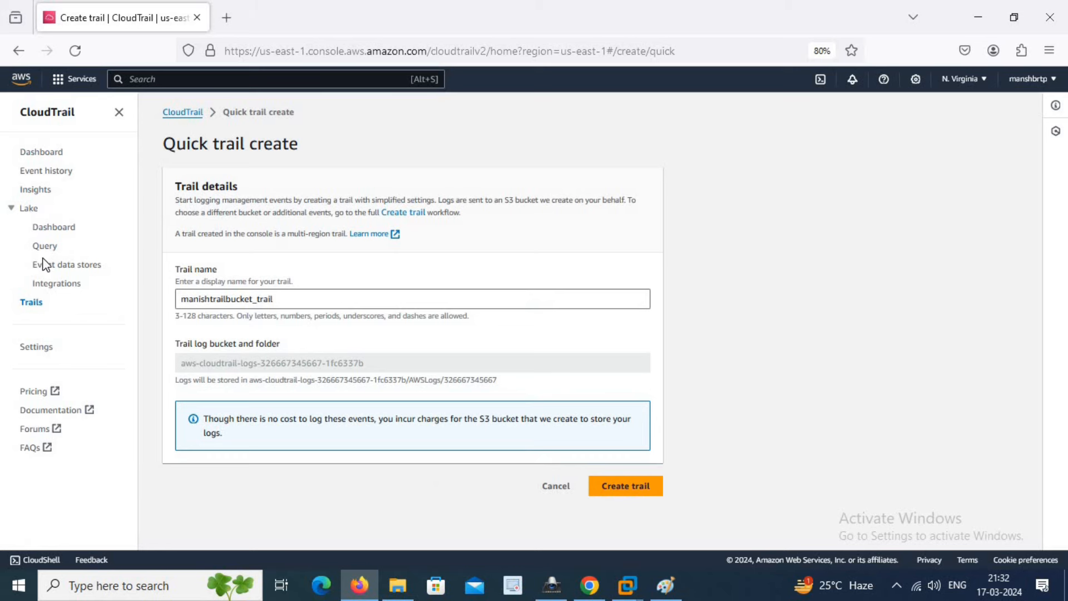
{"action": "left_click", "coordinate": [32, 303]}
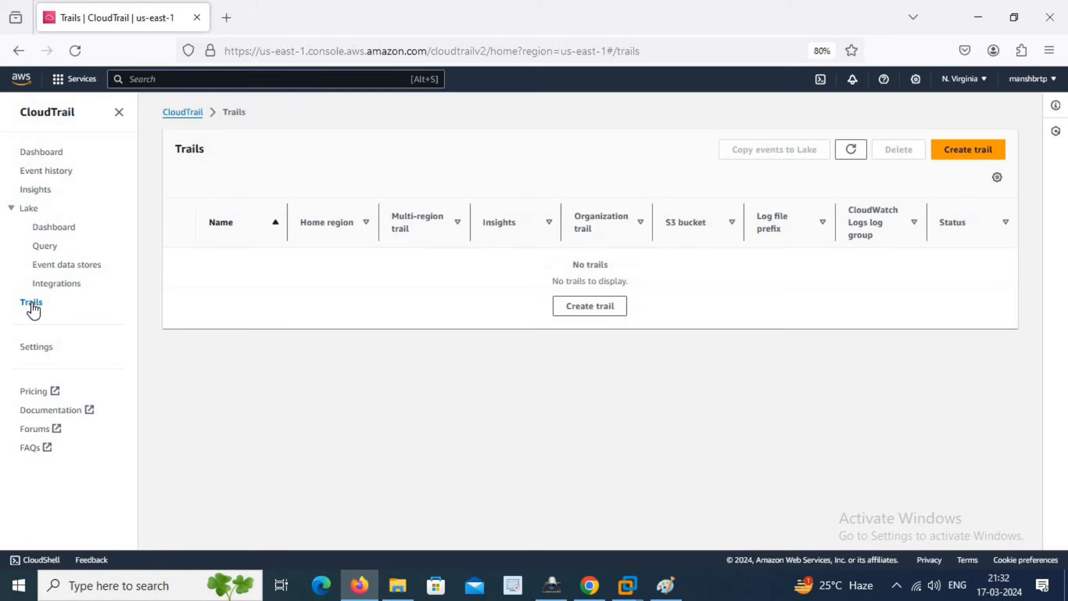
- Start a full trail named manishtrailbucket using an existing S3 bucket, without picking one yet
{"action": "left_click", "coordinate": [969, 152]}
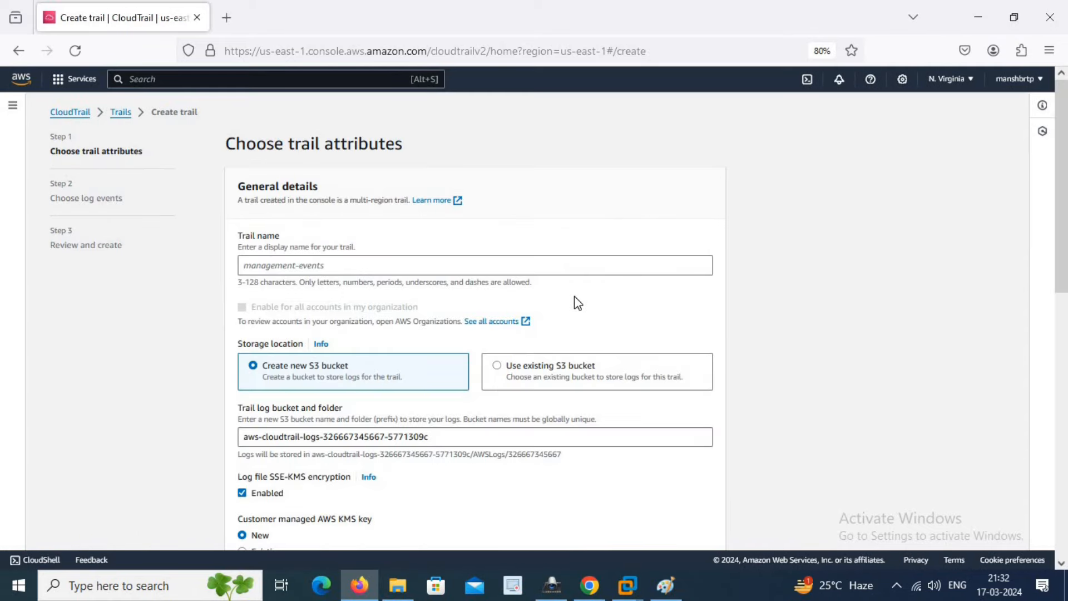
{"action": "left_click", "coordinate": [322, 265]}
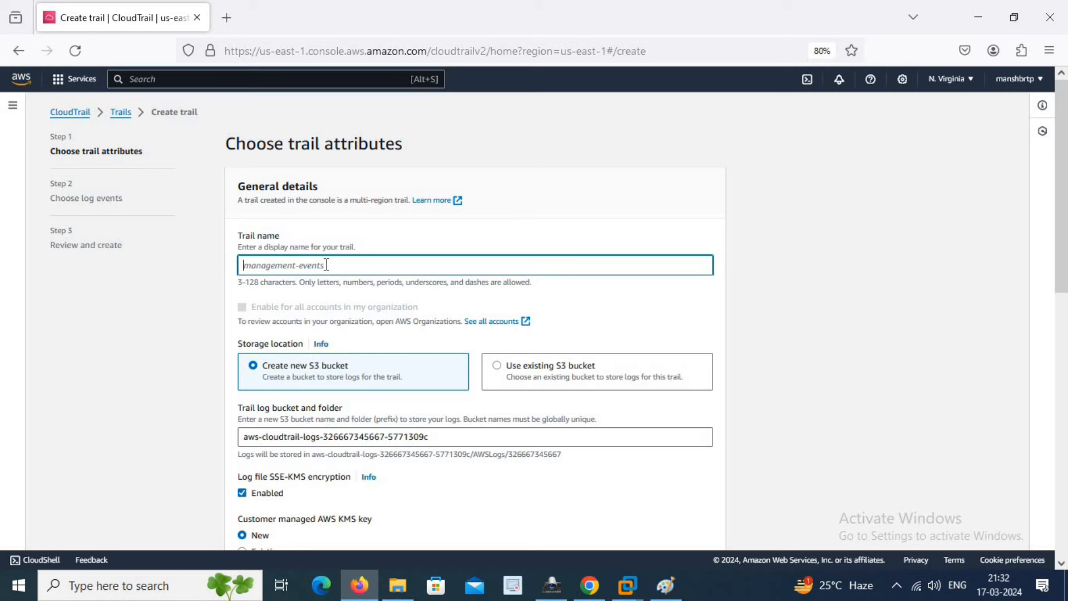
{"action": "key", "text": "ctrl+v"}
{"action": "scroll", "coordinate": [384, 289], "scroll_direction": "down", "scroll_amount": 3}
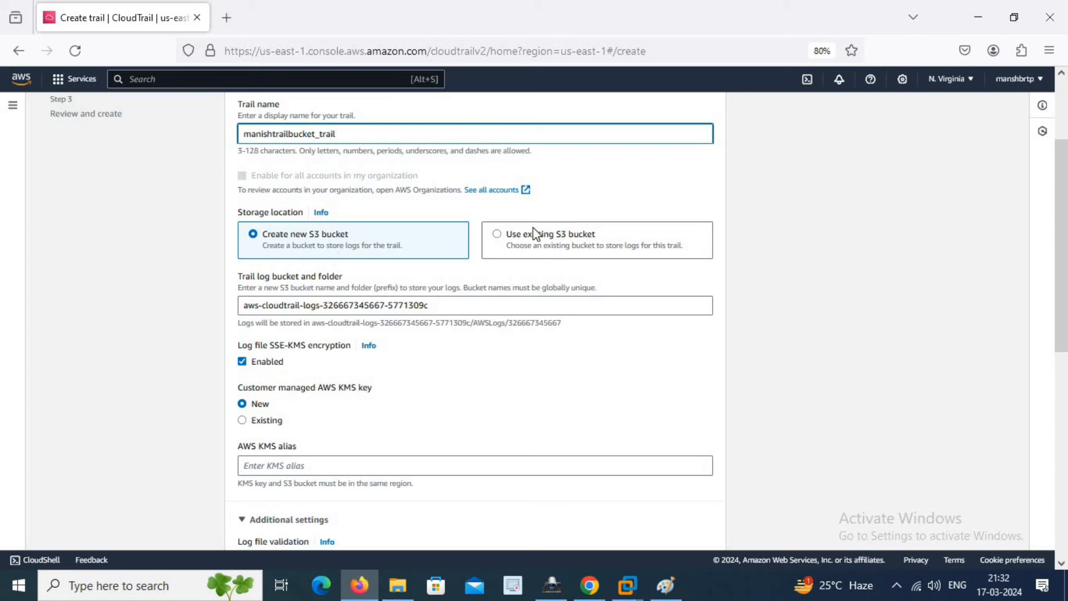
{"action": "left_click", "coordinate": [500, 234]}
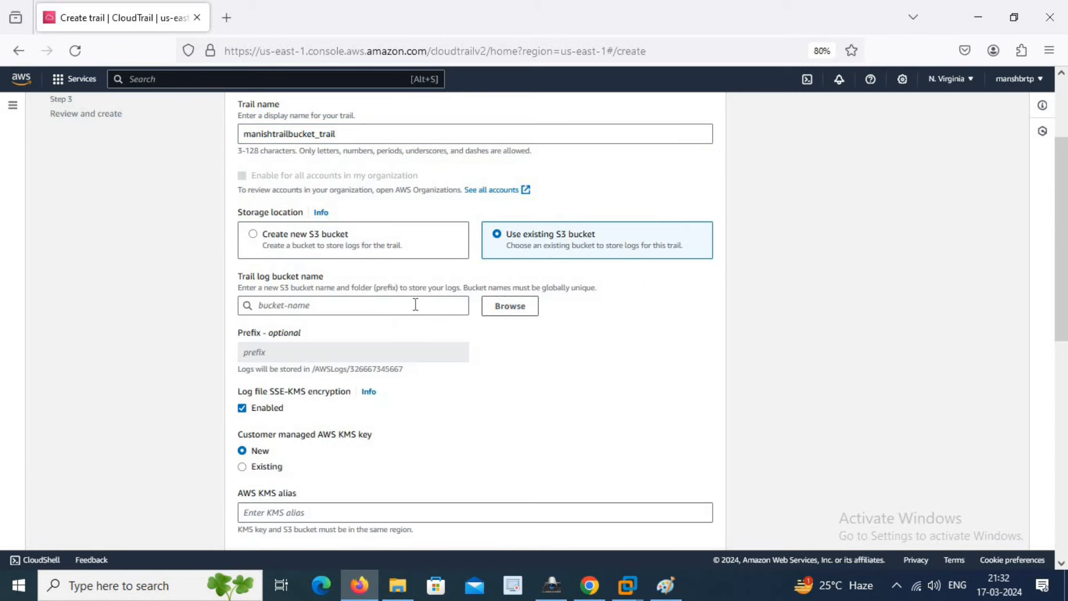
{"action": "left_click", "coordinate": [500, 308]}
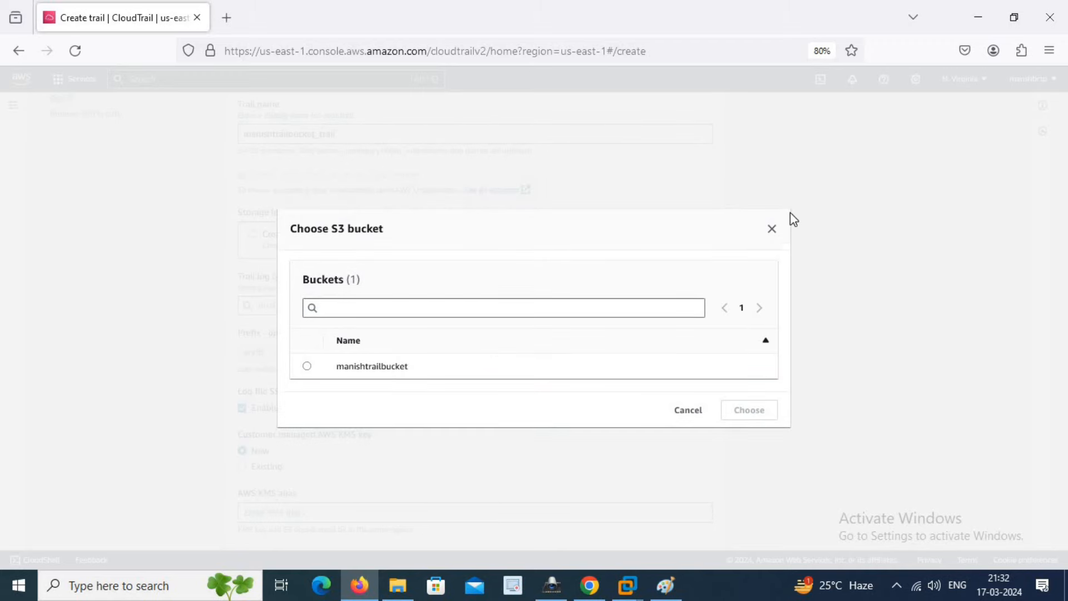
{"action": "left_click", "coordinate": [772, 229]}
- Switch the console region to Asia Pacific (Mumbai) ap-south-1
{"action": "scroll", "coordinate": [747, 253], "scroll_direction": "up", "scroll_amount": 2}
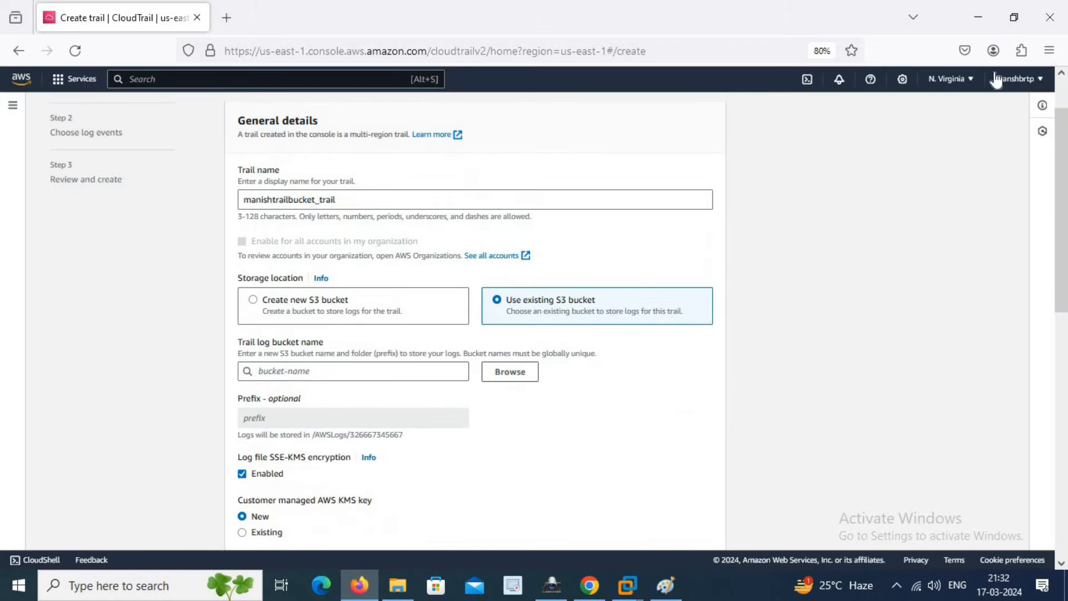
{"action": "left_click", "coordinate": [965, 82]}
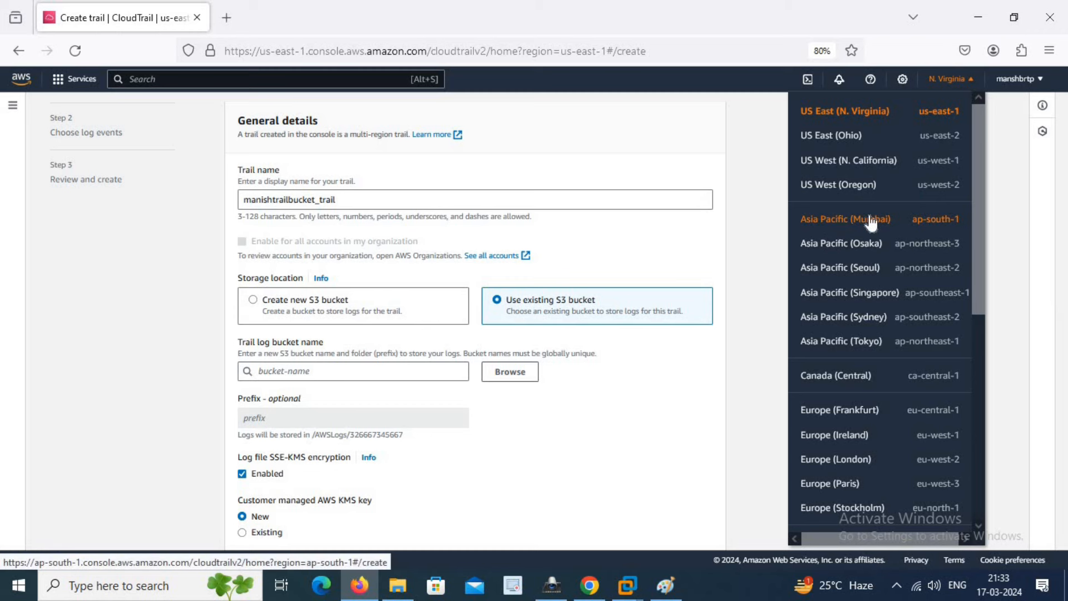
{"action": "left_click", "coordinate": [844, 221]}
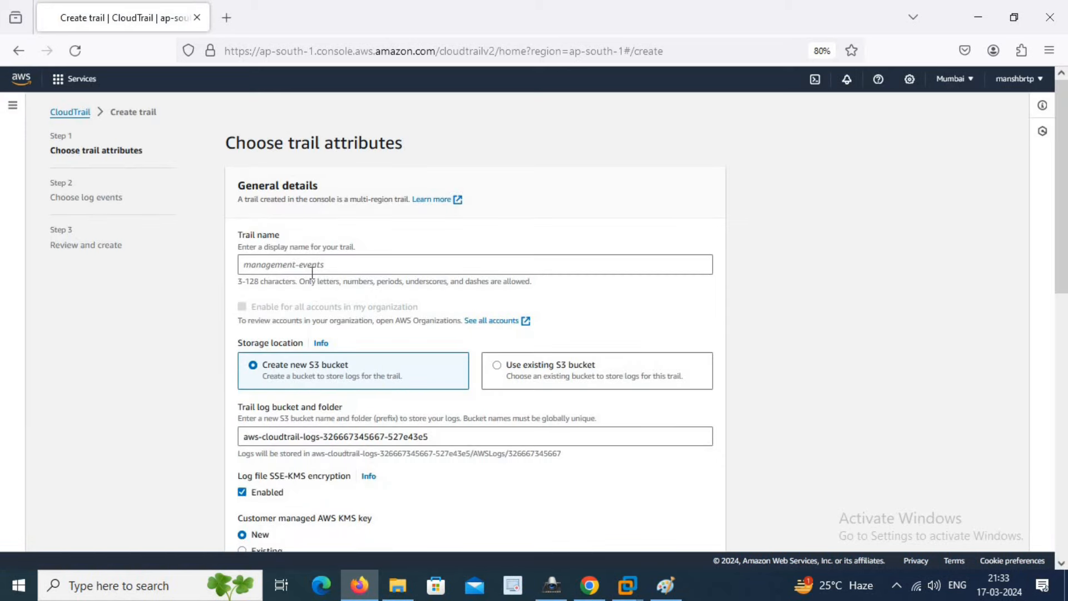
- Name the trail manishtrailbucket_trail
{"action": "left_click", "coordinate": [312, 270]}
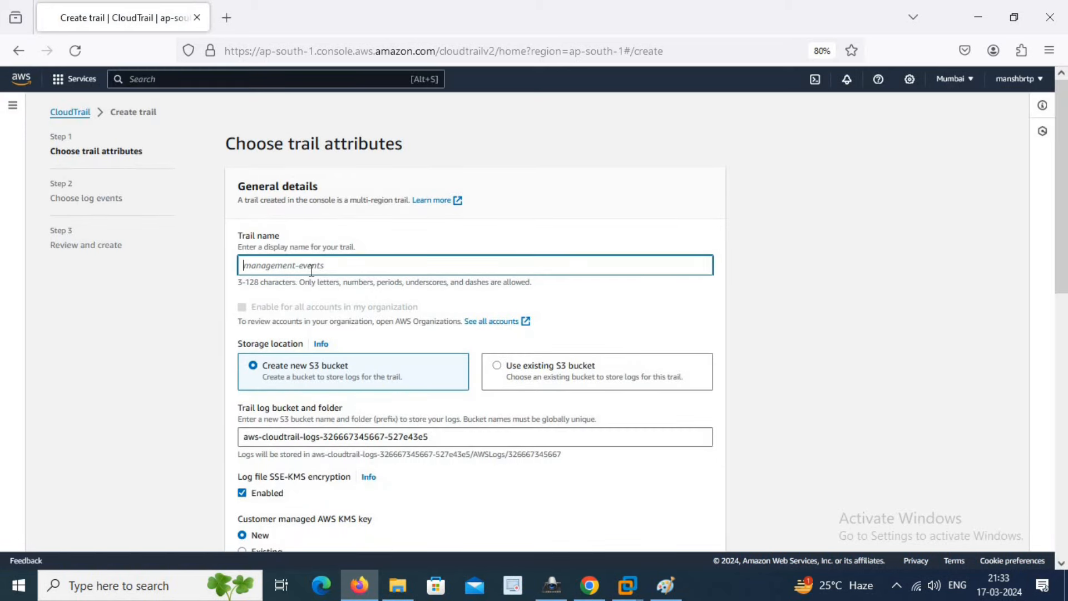
{"action": "type", "text": "manishtrailbucket"}
{"action": "type", "text": "_"}
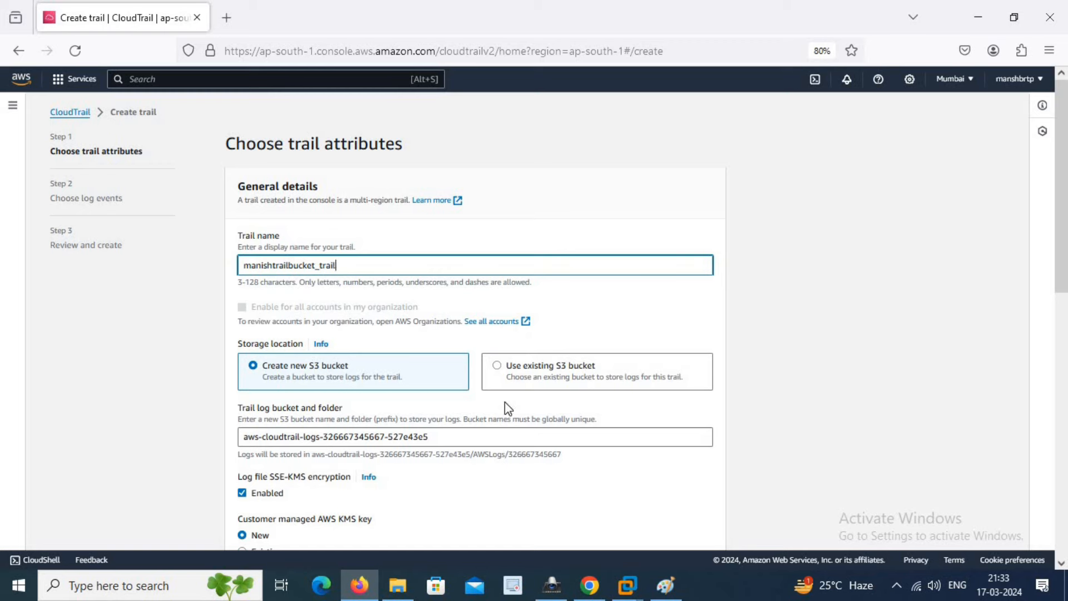
- Choose the existing bucket manishtrailbucket as the trail's log storage
{"action": "left_click", "coordinate": [497, 368]}
{"action": "left_click", "coordinate": [510, 438]}
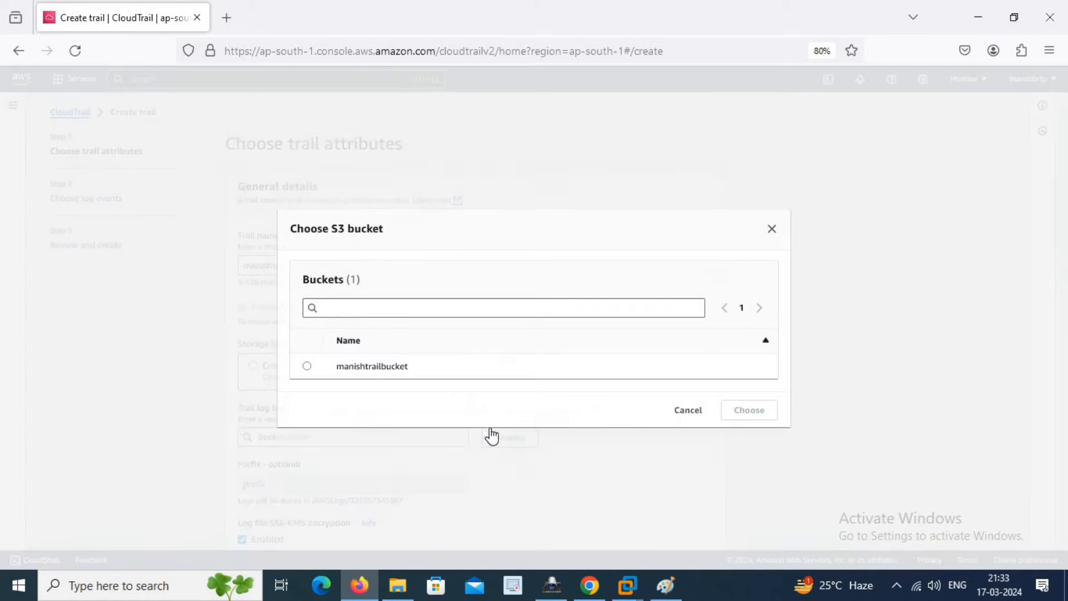
{"action": "left_click", "coordinate": [307, 368]}
{"action": "left_click", "coordinate": [378, 372]}
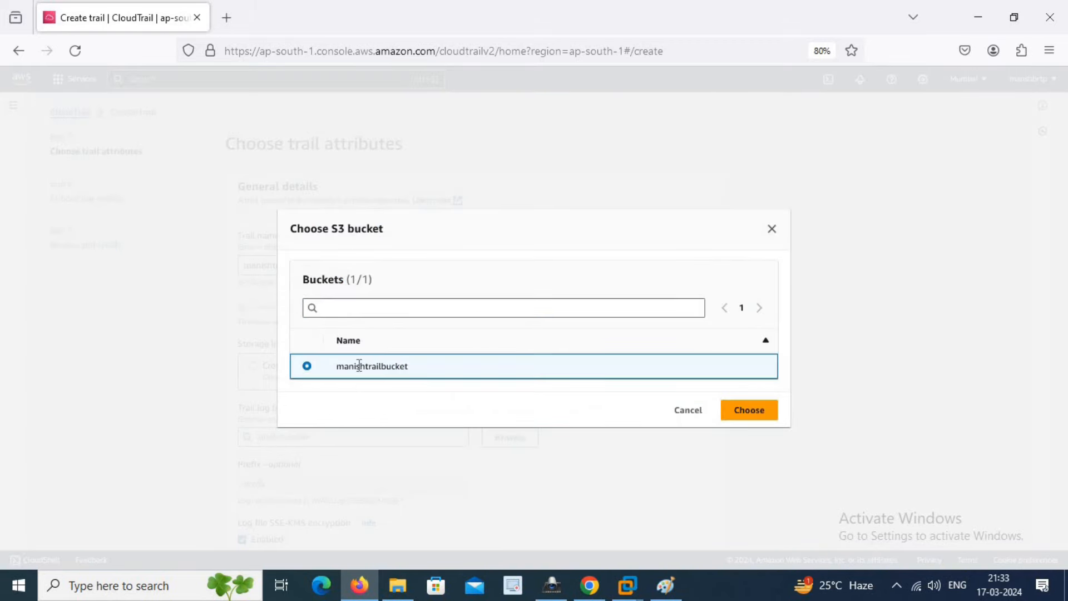
{"action": "left_click", "coordinate": [748, 410]}
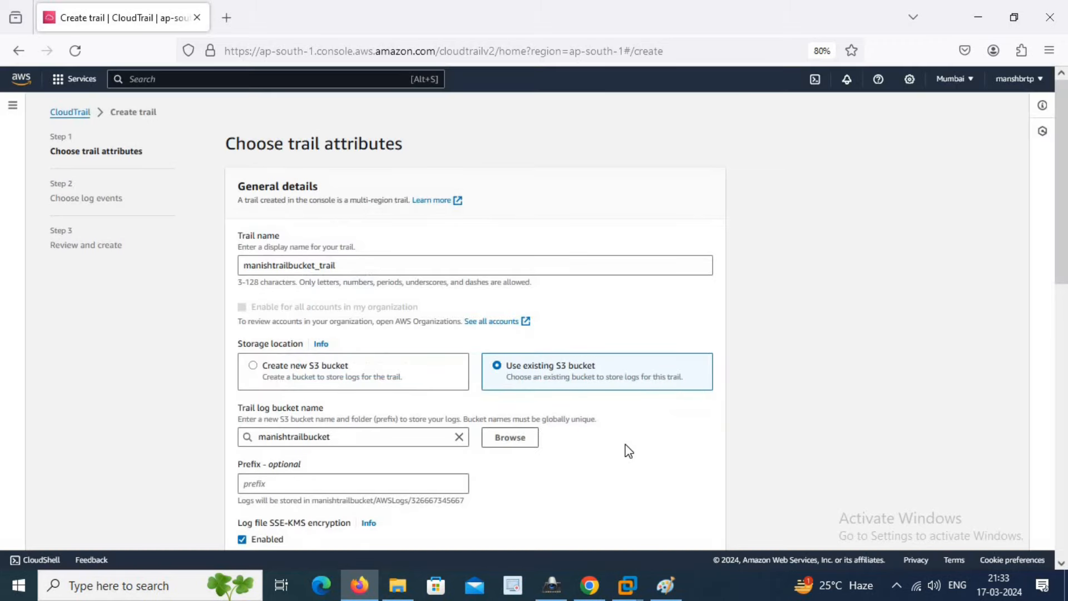
{"action": "scroll", "coordinate": [627, 448], "scroll_direction": "down", "scroll_amount": 4}
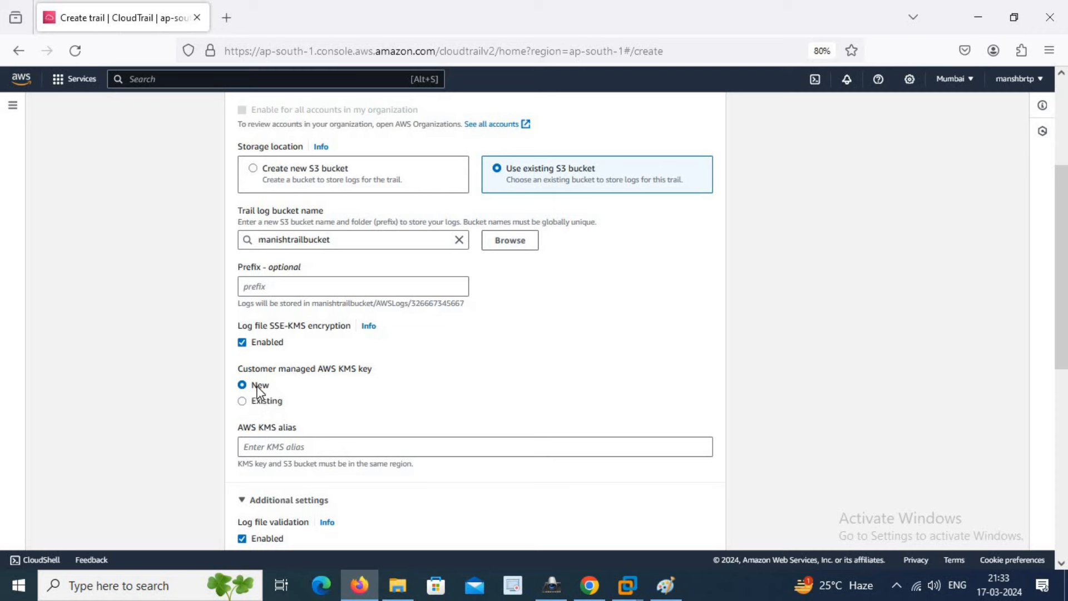
- Keep a new KMS key for log encryption and give it the alias TrailwithS3
{"action": "left_click", "coordinate": [262, 401]}
{"action": "left_click", "coordinate": [271, 444]}
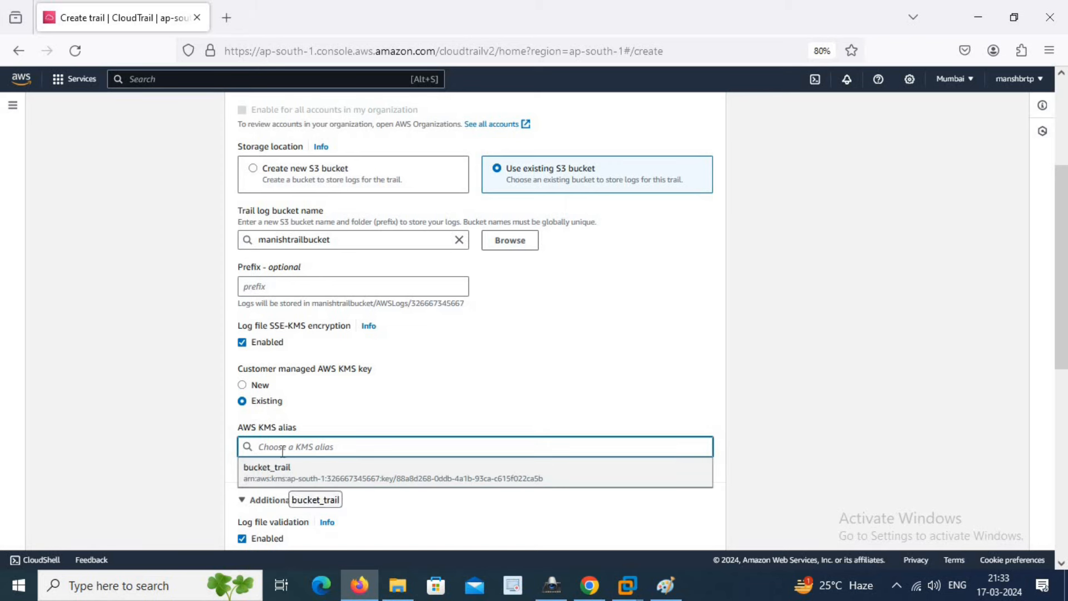
{"action": "left_click", "coordinate": [261, 390]}
{"action": "left_click", "coordinate": [262, 390]}
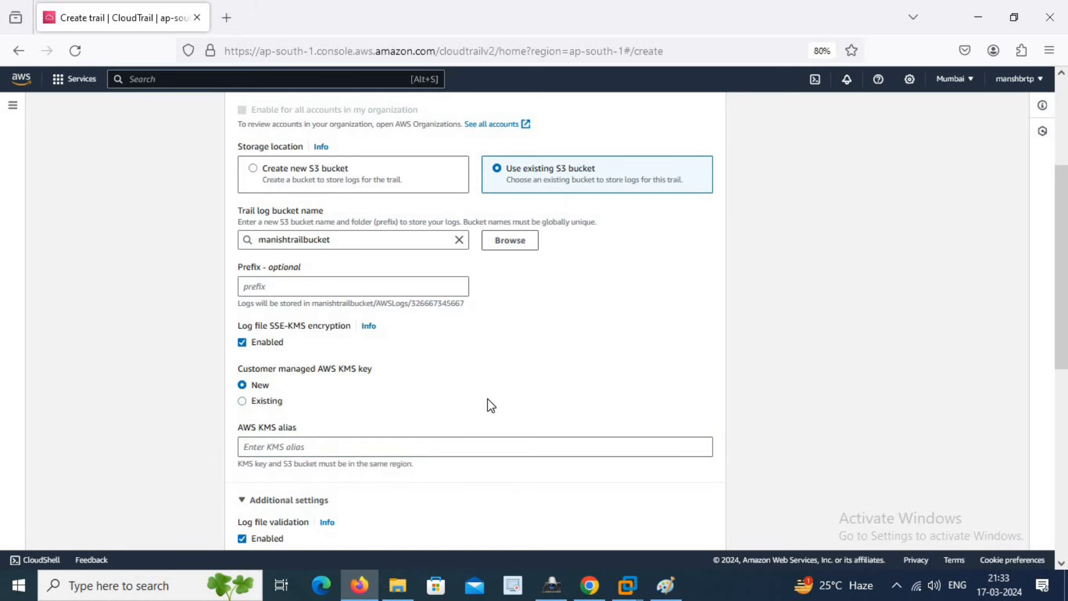
{"action": "scroll", "coordinate": [487, 398], "scroll_direction": "down", "scroll_amount": 3}
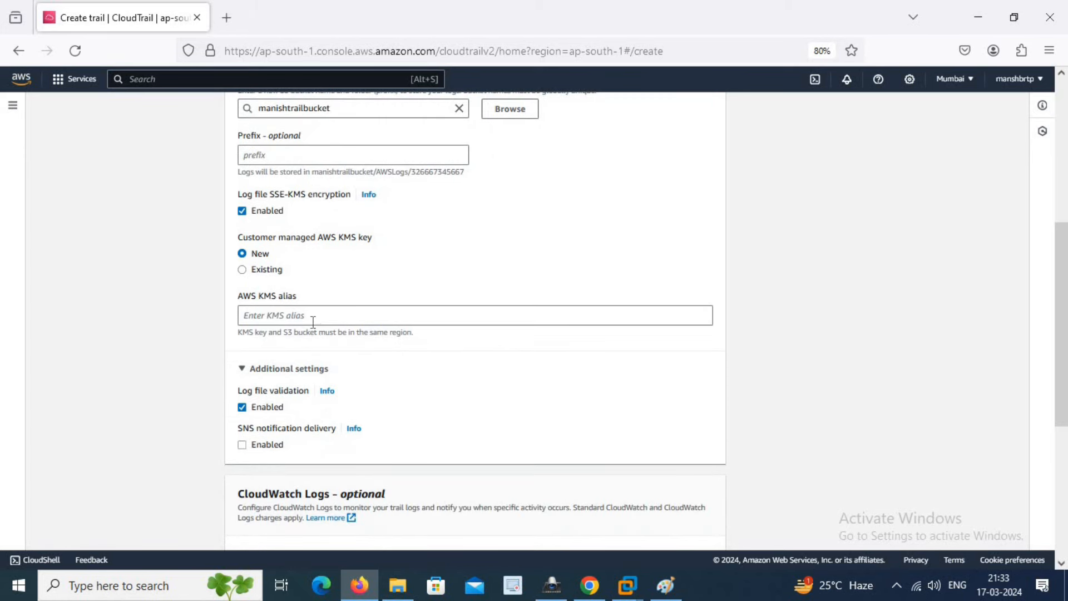
{"action": "left_click", "coordinate": [309, 314]}
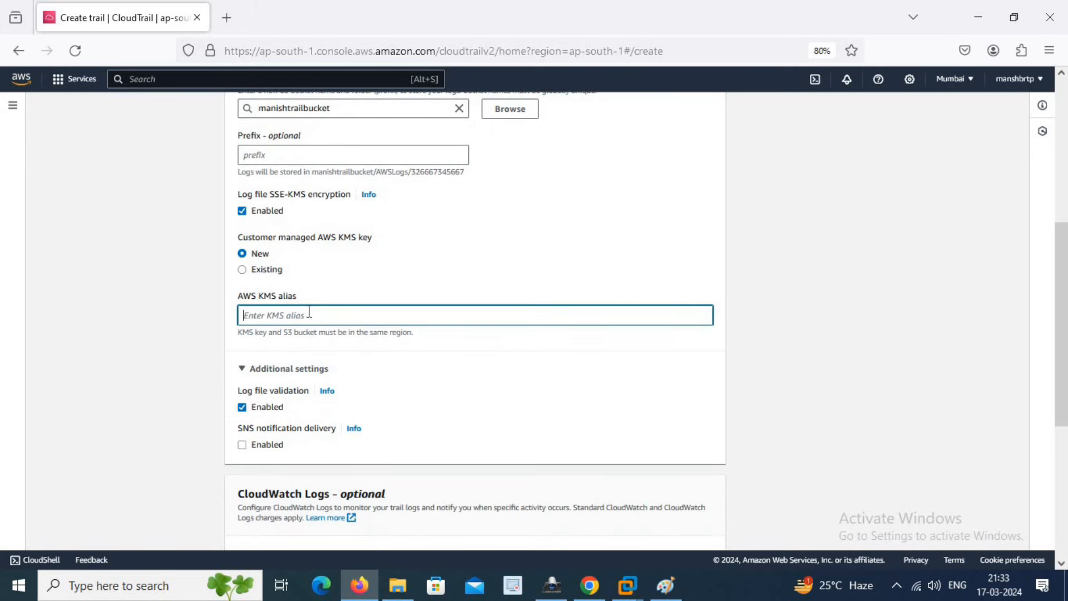
{"action": "type", "text": "TrailwithS3"}
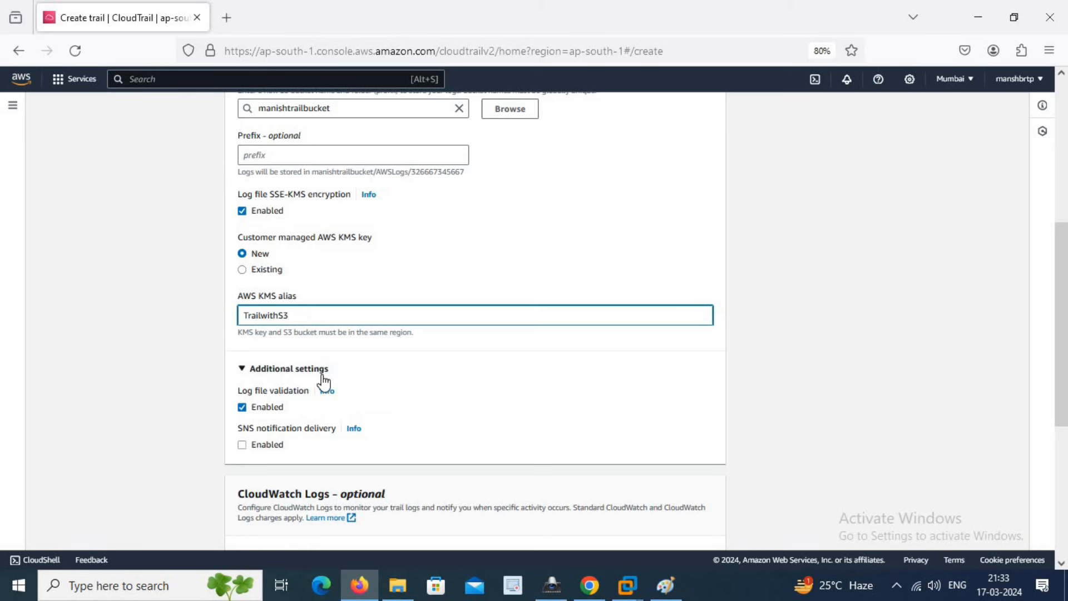
{"action": "scroll", "coordinate": [324, 382], "scroll_direction": "down", "scroll_amount": 2}
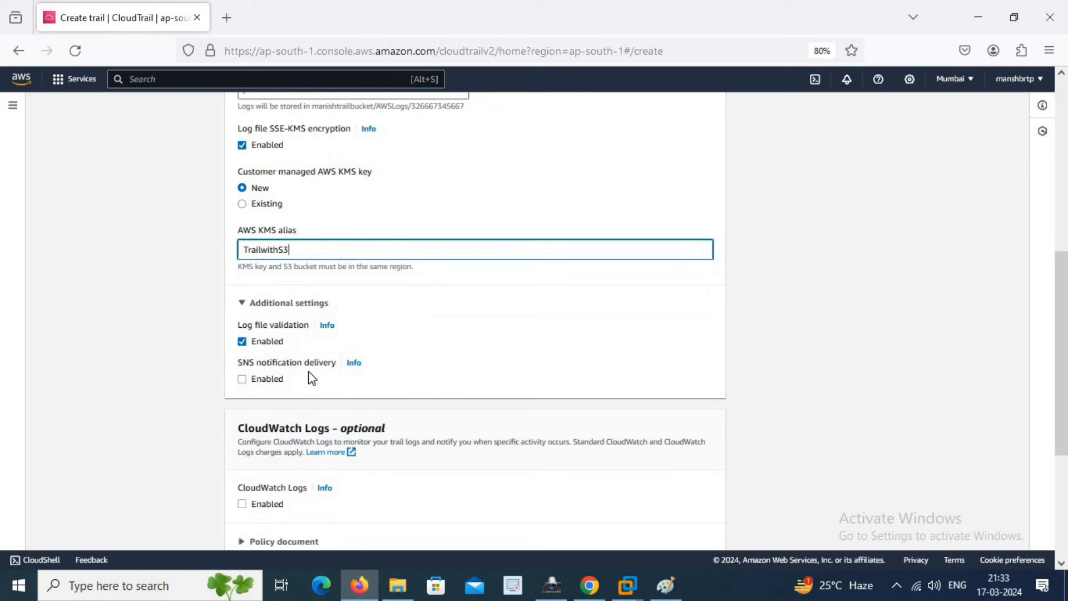
- Enable SNS notification delivery with a new topic named aws-cloudtrail-logs-sns-17Mar
{"action": "left_click", "coordinate": [244, 379]}
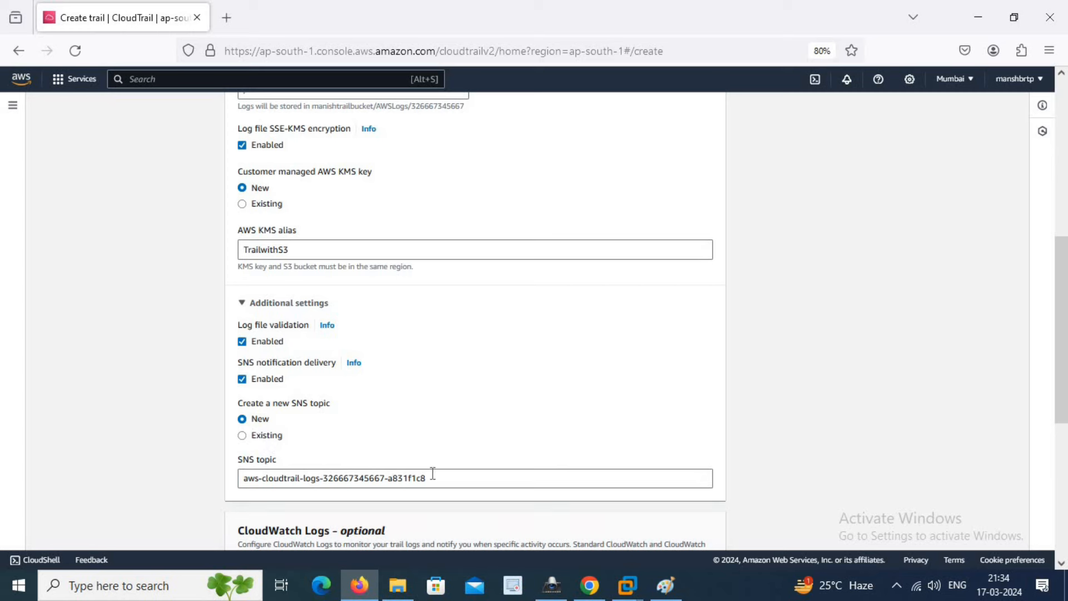
{"action": "left_click_drag", "start_coordinate": [432, 478], "coordinate": [323, 473]}
{"action": "type", "text": "sns-1"}
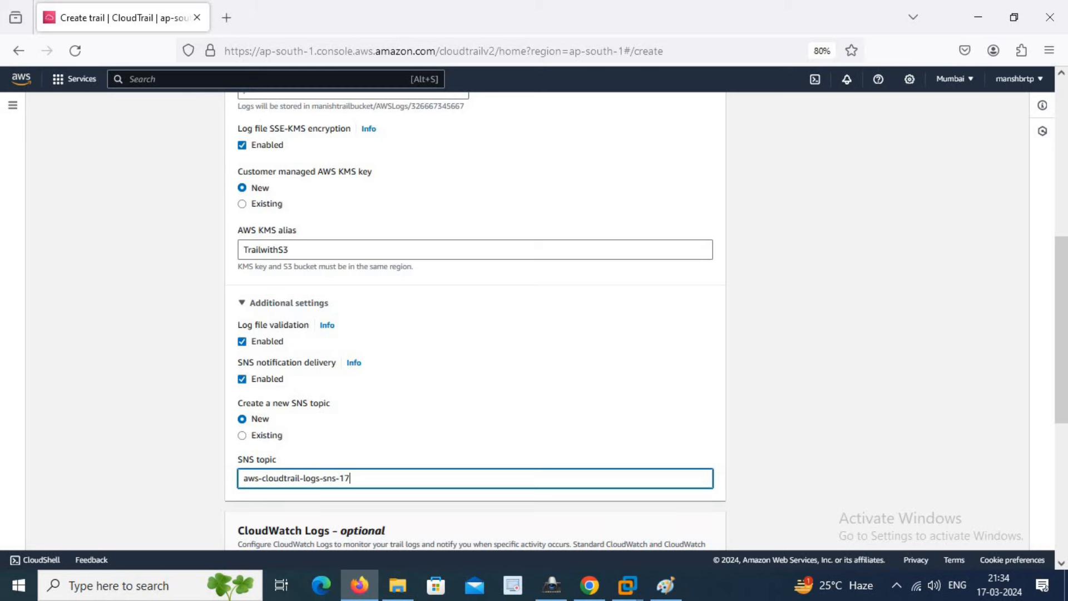
{"action": "type", "text": "7Mar"}
{"action": "scroll", "coordinate": [588, 412], "scroll_direction": "down", "scroll_amount": 4}
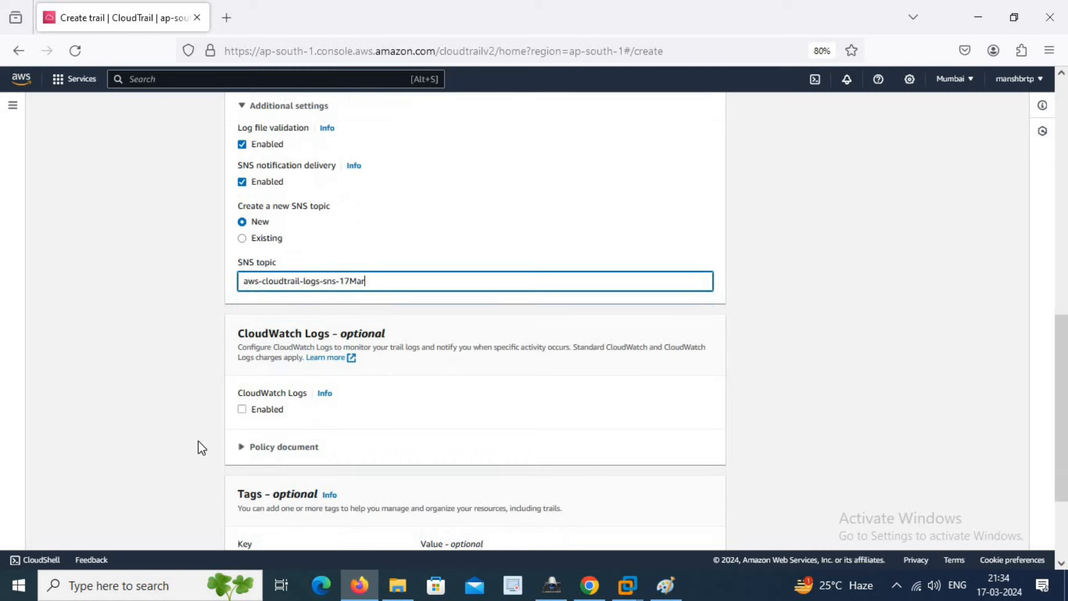
- Enable CloudWatch Logs with new log group CloudWatchWithCloudTrail and new IAM role IAMForCloudTrail
{"action": "left_click", "coordinate": [243, 410]}
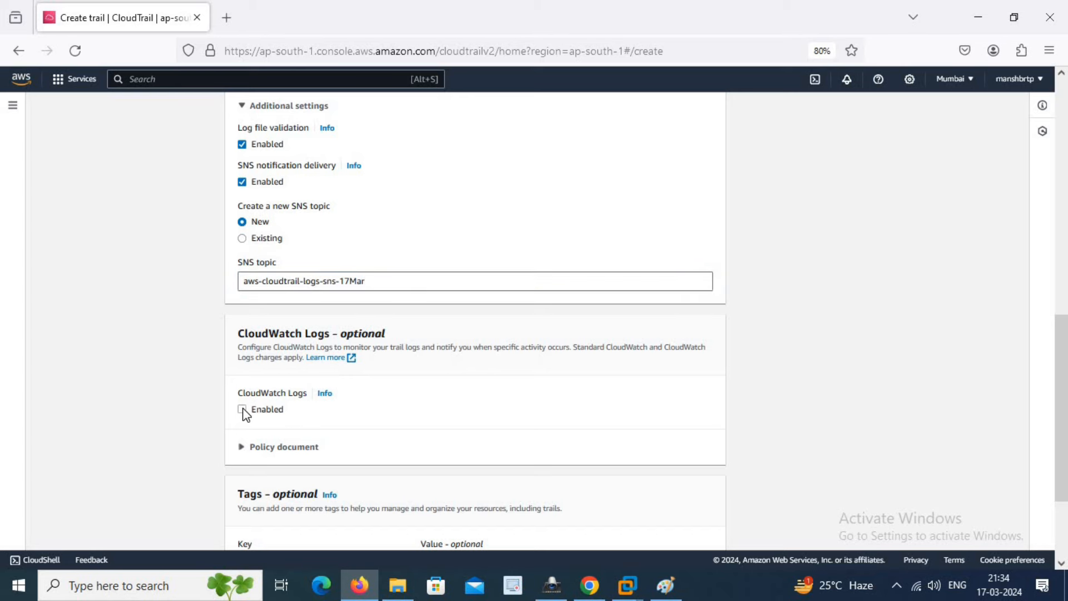
{"action": "scroll", "coordinate": [410, 415], "scroll_direction": "down", "scroll_amount": 3}
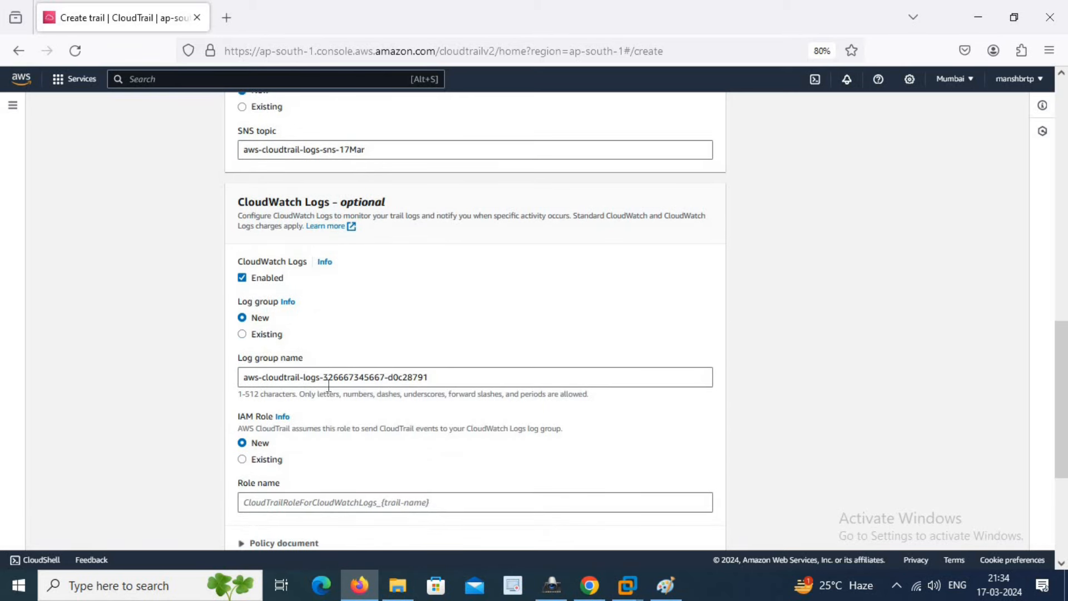
{"action": "left_click_drag", "start_coordinate": [464, 377], "coordinate": [205, 384]}
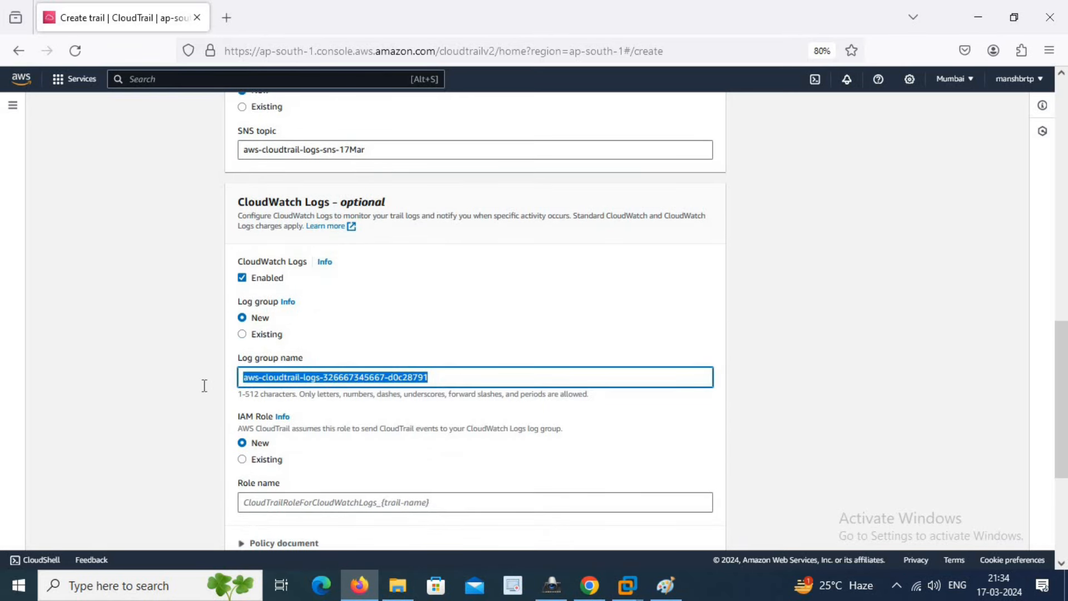
{"action": "type", "text": "CloudWatch"}
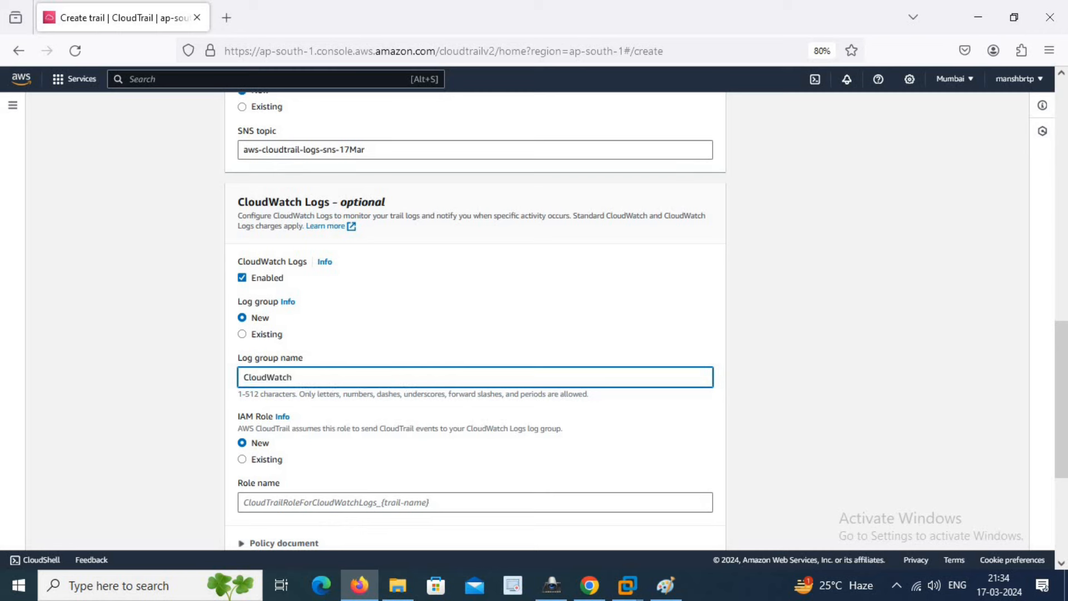
{"action": "type", "text": "WithCloudTrail"}
{"action": "scroll", "coordinate": [326, 464], "scroll_direction": "down", "scroll_amount": 3}
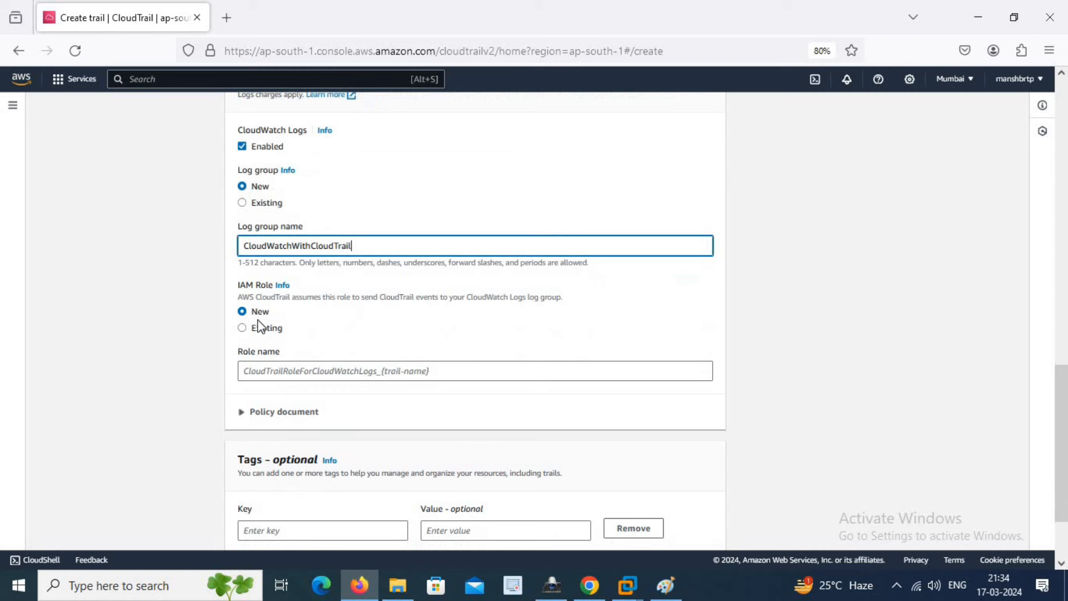
{"action": "left_click", "coordinate": [280, 367]}
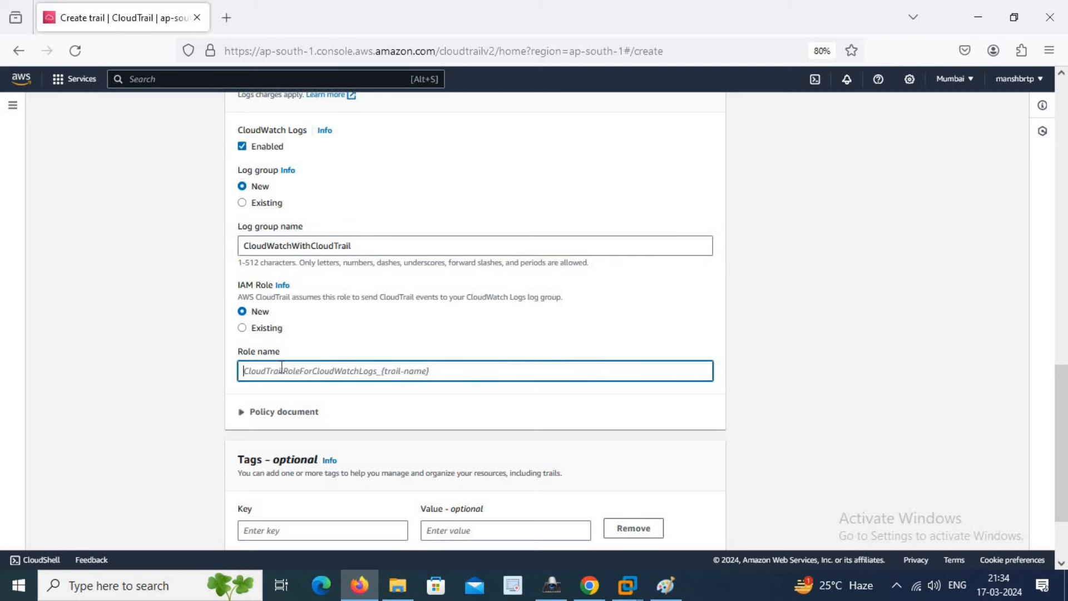
{"action": "type", "text": "IAMF"}
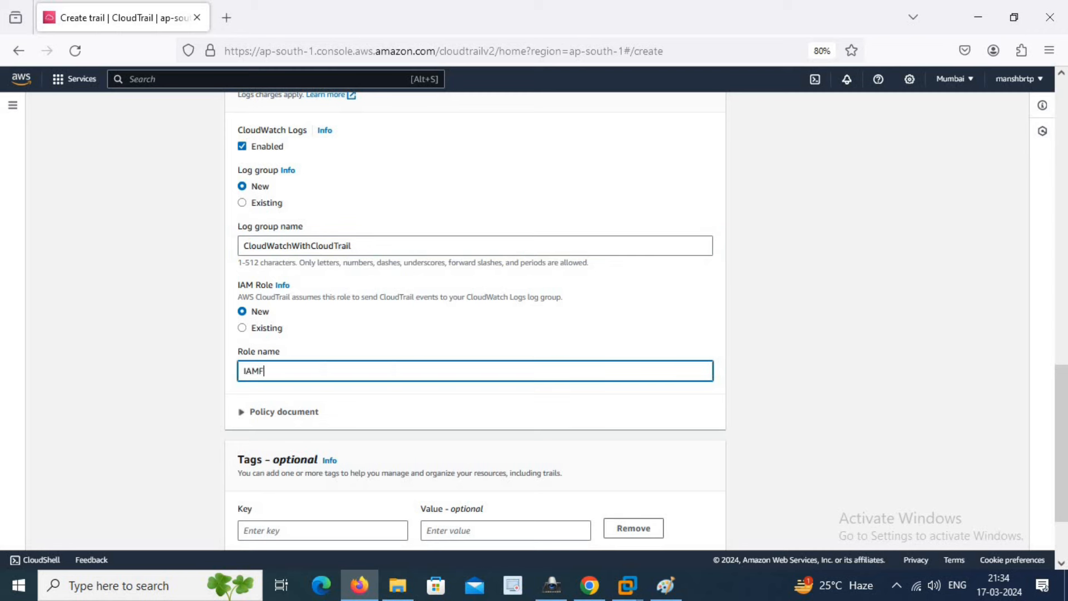
{"action": "type", "text": "orCloudTrail"}
{"action": "scroll", "coordinate": [301, 376], "scroll_direction": "down", "scroll_amount": 2}
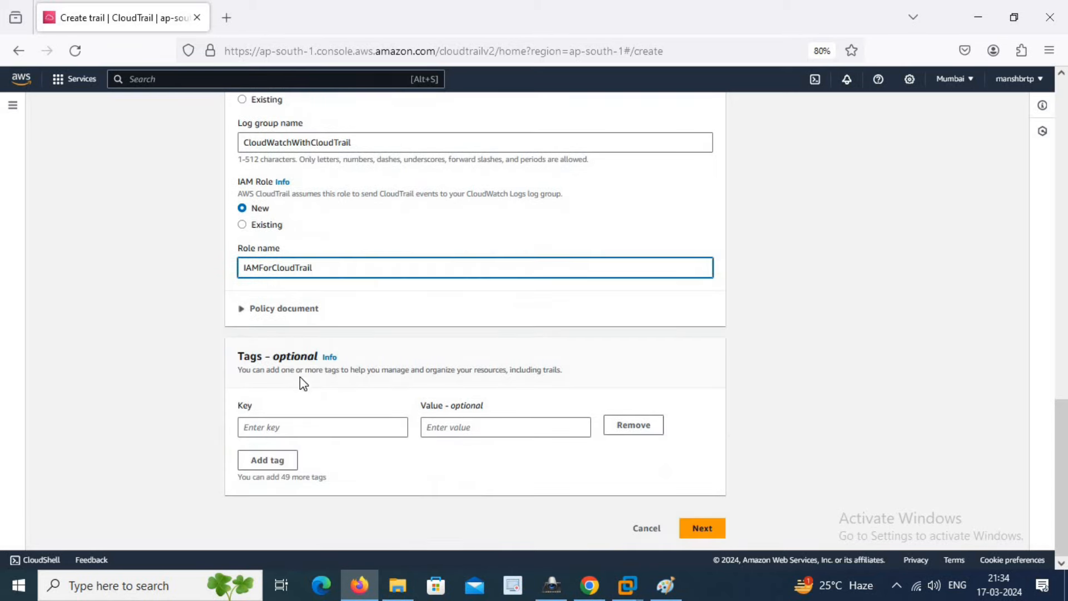
- On the events page, turn on Data events and Insights events alongside management events
{"action": "left_click", "coordinate": [700, 519]}
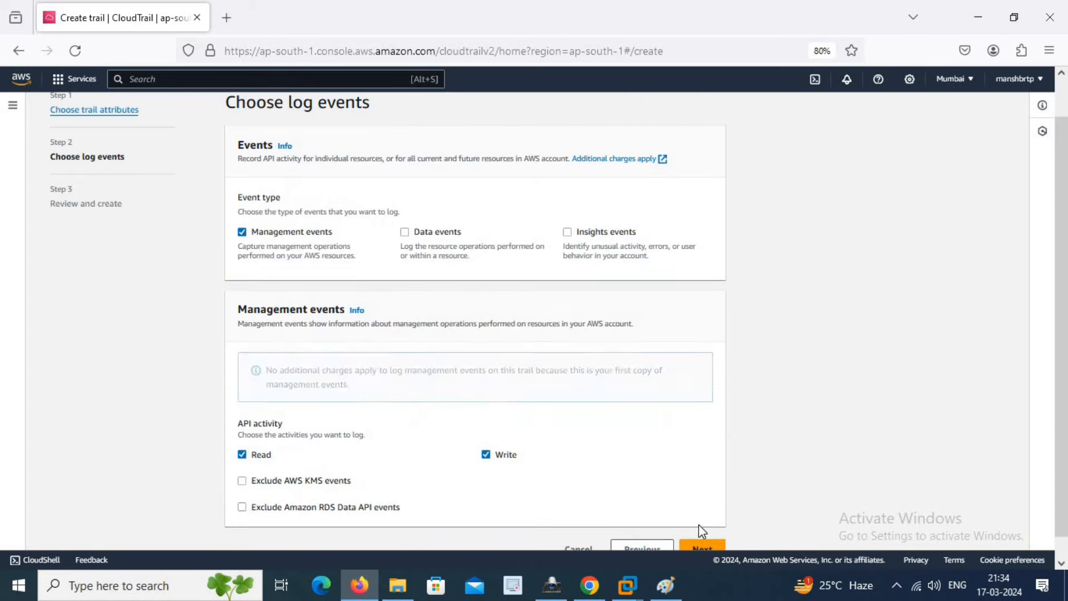
{"action": "left_click", "coordinate": [405, 232]}
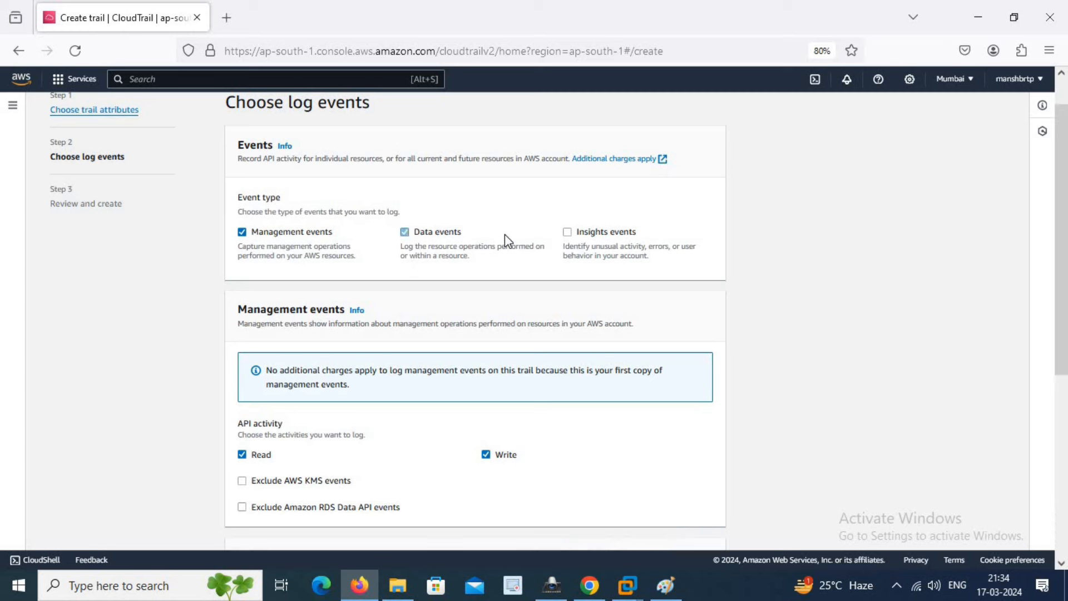
{"action": "left_click", "coordinate": [568, 234]}
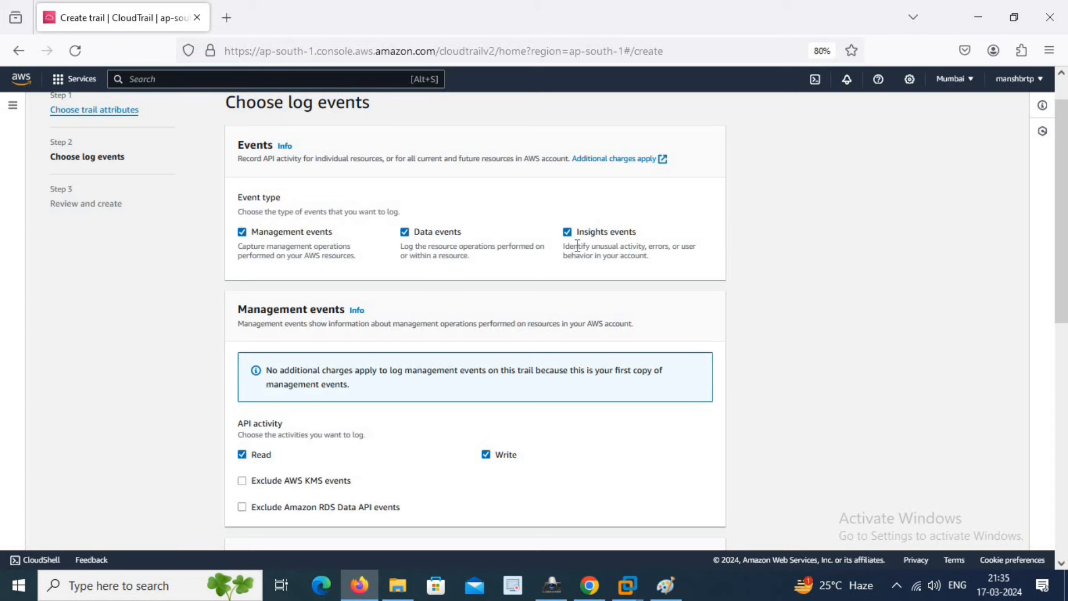
{"action": "scroll", "coordinate": [593, 295], "scroll_direction": "down", "scroll_amount": 5}
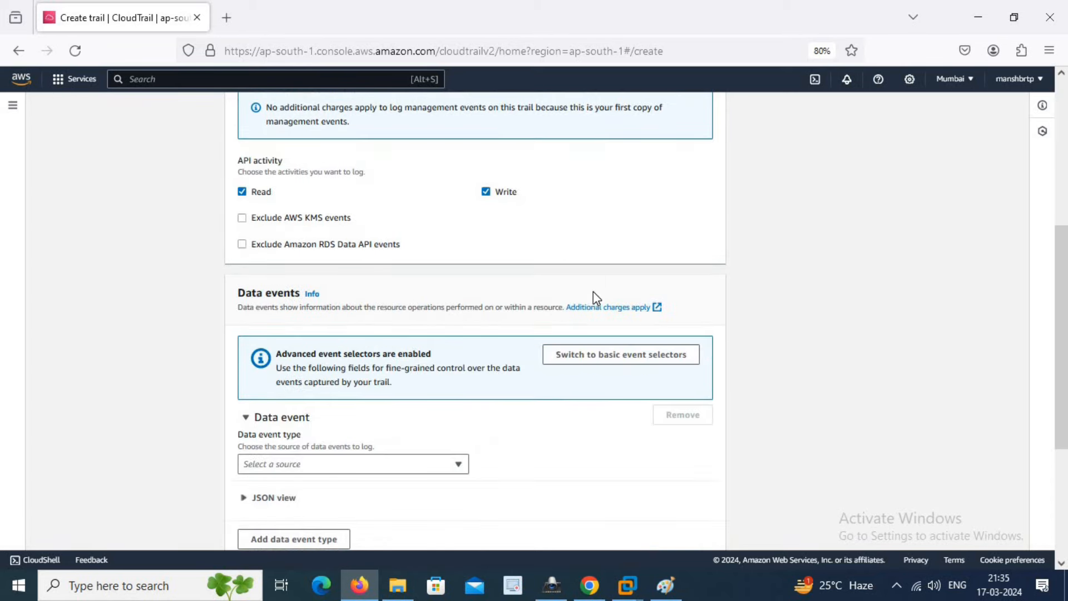
{"action": "scroll", "coordinate": [419, 262], "scroll_direction": "down", "scroll_amount": 3}
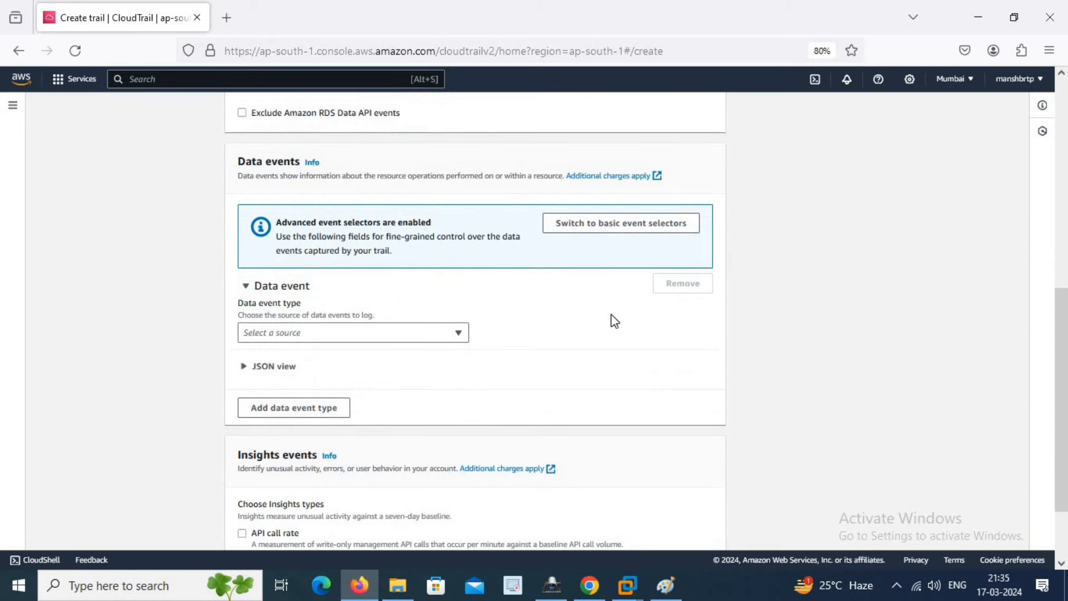
{"action": "scroll", "coordinate": [610, 320], "scroll_direction": "down", "scroll_amount": 3}
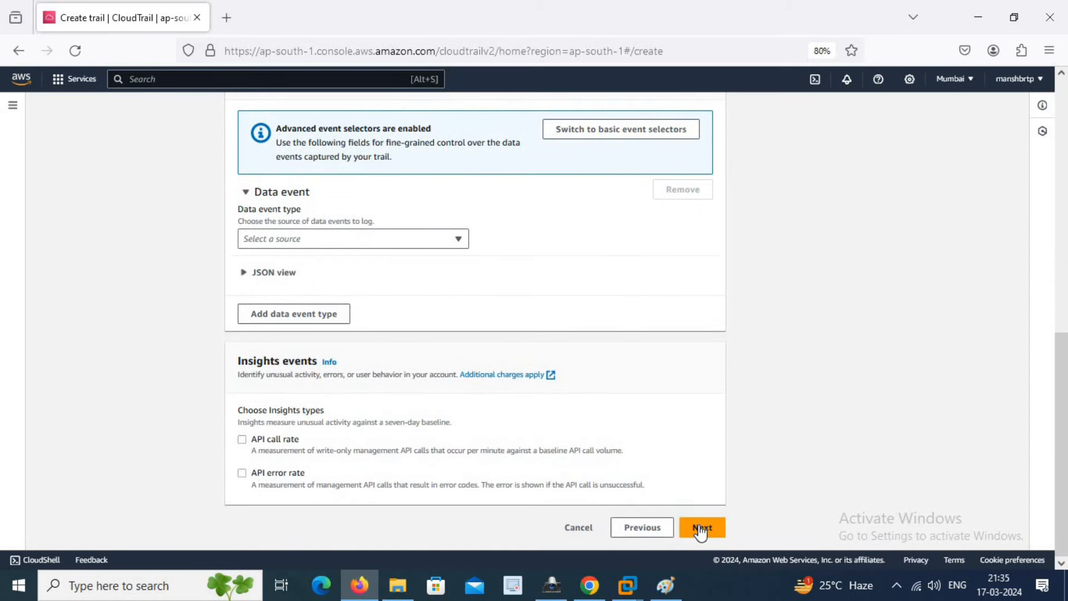
{"action": "left_click", "coordinate": [701, 530]}
- Set the data event type to S3 with the Log all events template, and continue to review
{"action": "scroll", "coordinate": [539, 412], "scroll_direction": "up", "scroll_amount": 2}
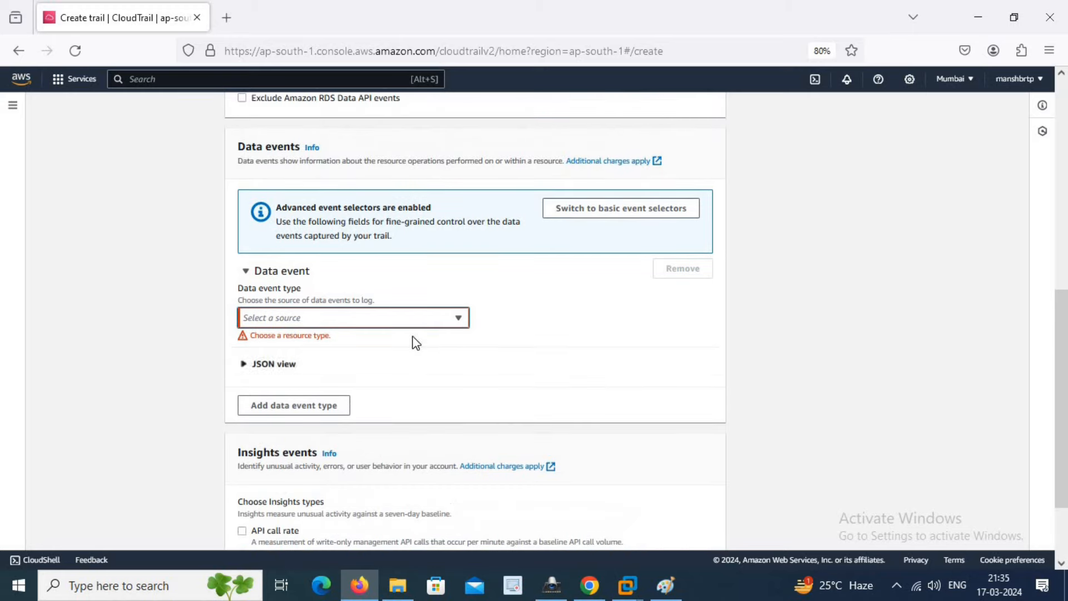
{"action": "left_click", "coordinate": [455, 317]}
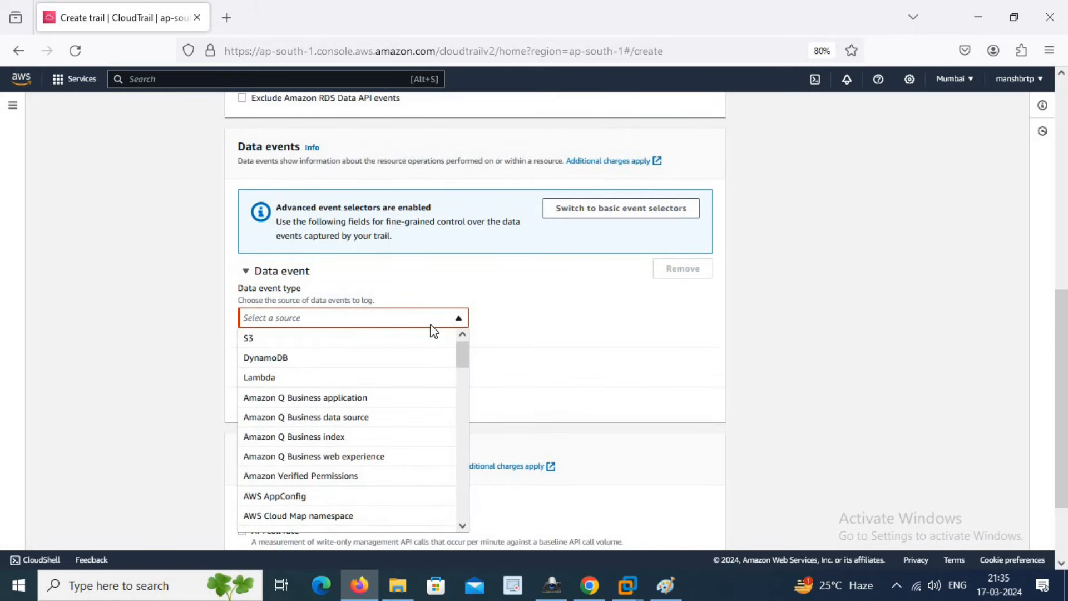
{"action": "left_click", "coordinate": [341, 337]}
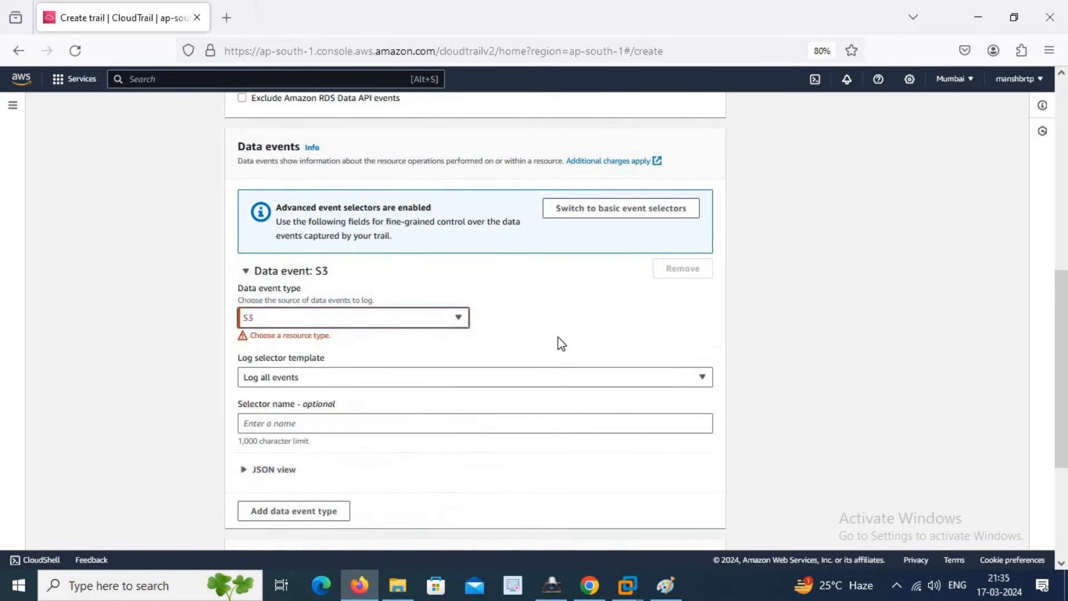
{"action": "left_click", "coordinate": [533, 368]}
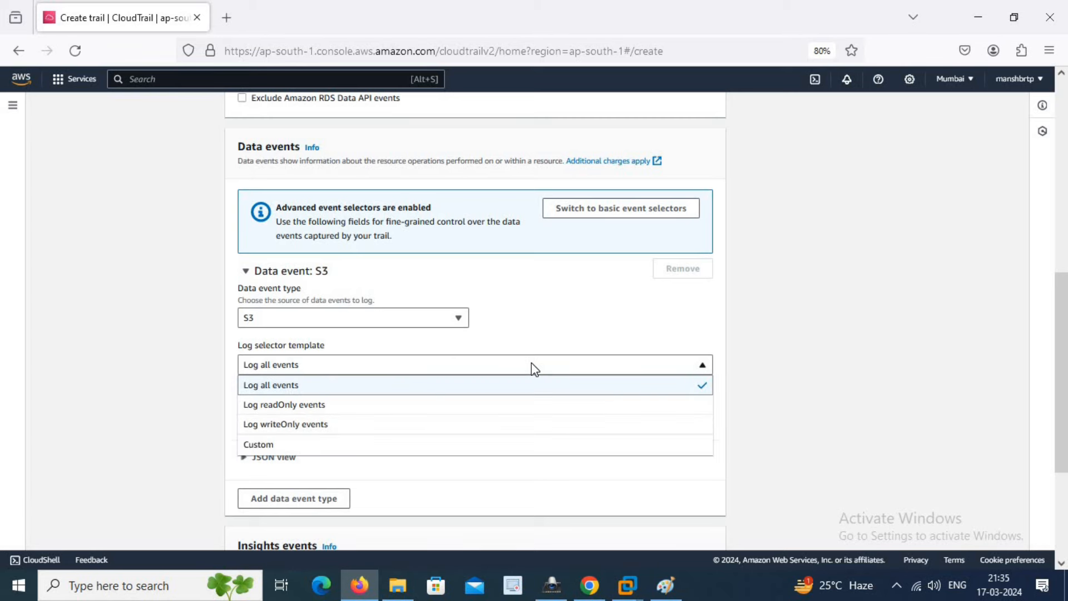
{"action": "left_click", "coordinate": [807, 392]}
{"action": "scroll", "coordinate": [804, 391], "scroll_direction": "down", "scroll_amount": 5}
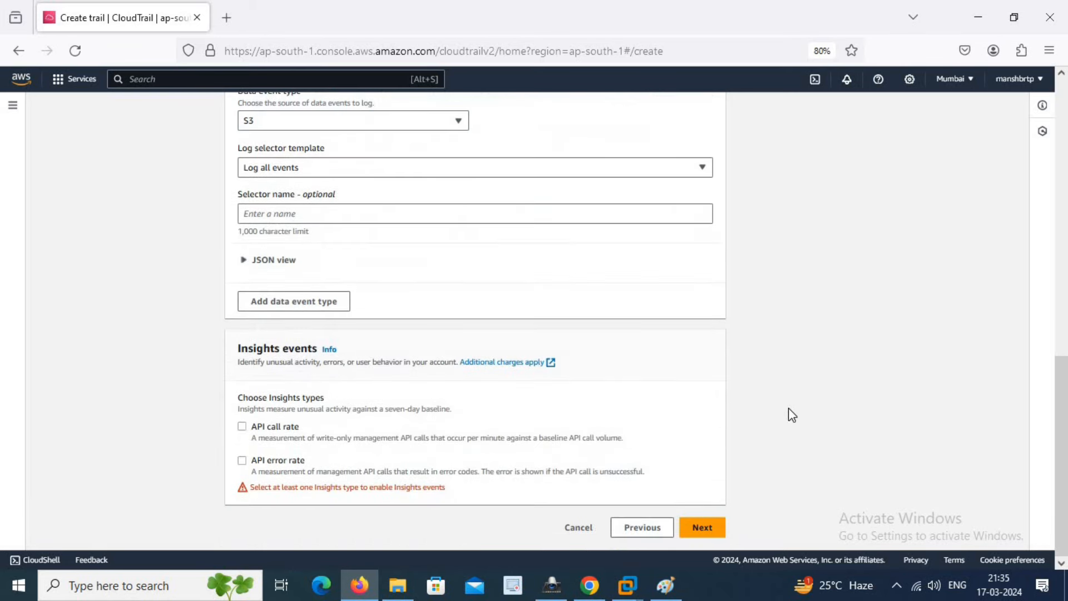
{"action": "left_click", "coordinate": [717, 526]}
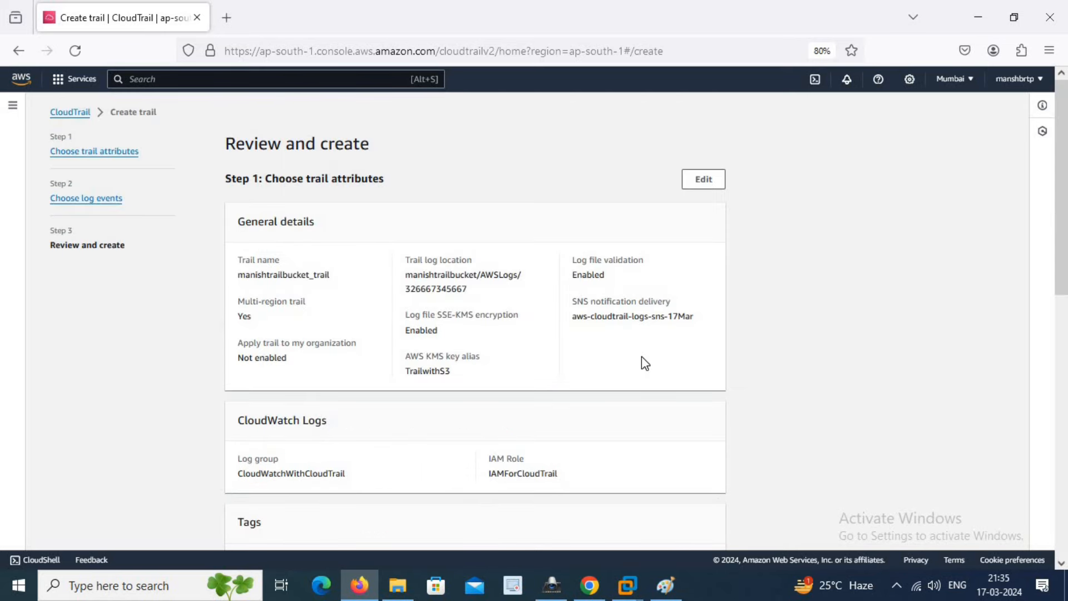
- Create the trail manishtrailbucket_trail, then search the console for sns
{"action": "scroll", "coordinate": [644, 363], "scroll_direction": "down", "scroll_amount": 10}
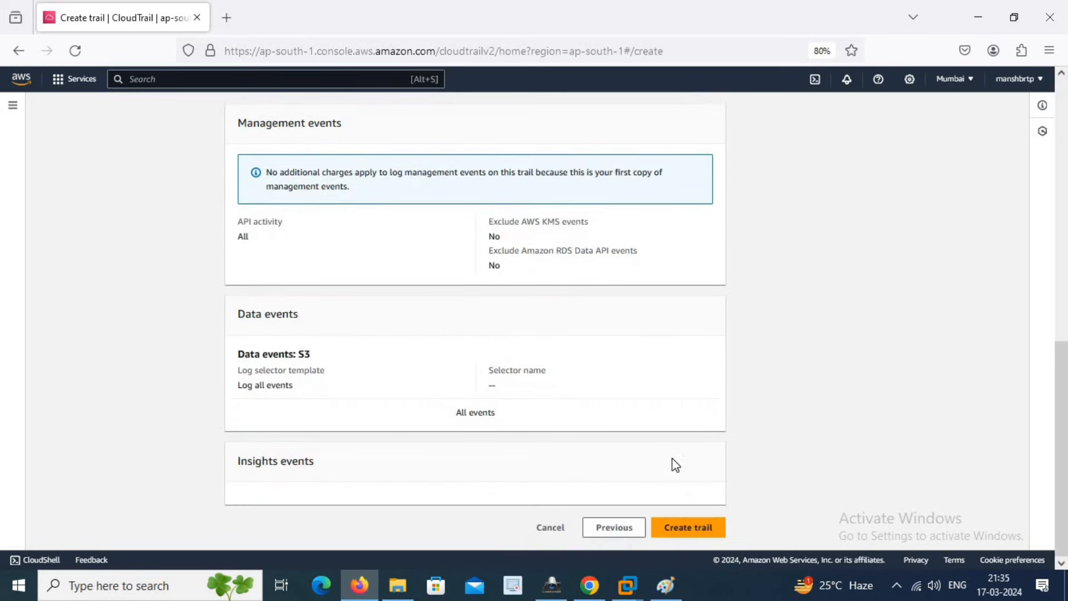
{"action": "left_click", "coordinate": [696, 531]}
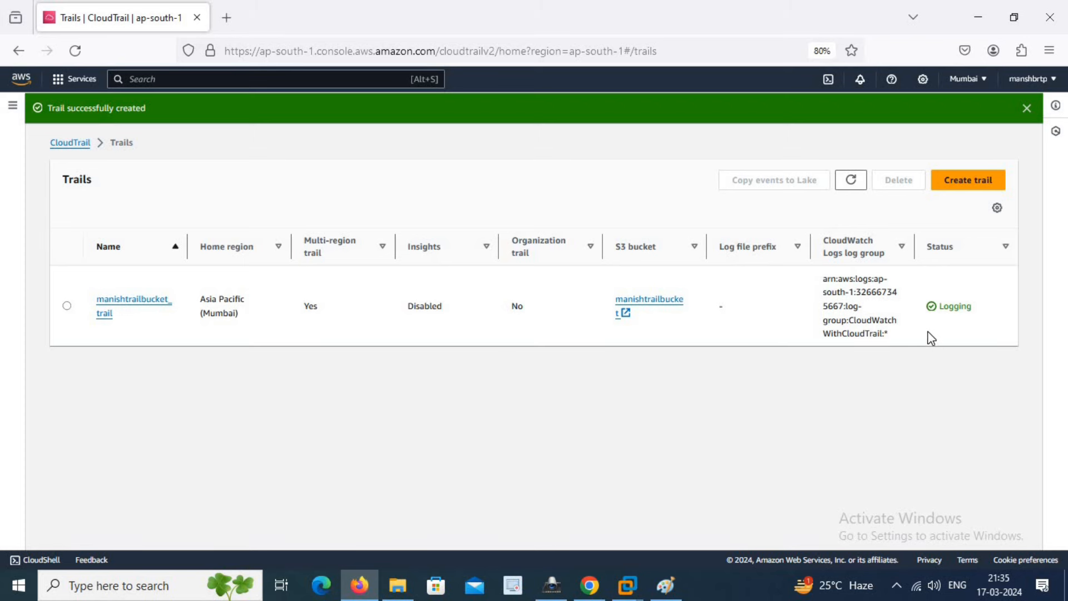
{"action": "left_click", "coordinate": [212, 78]}
{"action": "type", "text": "sns"}
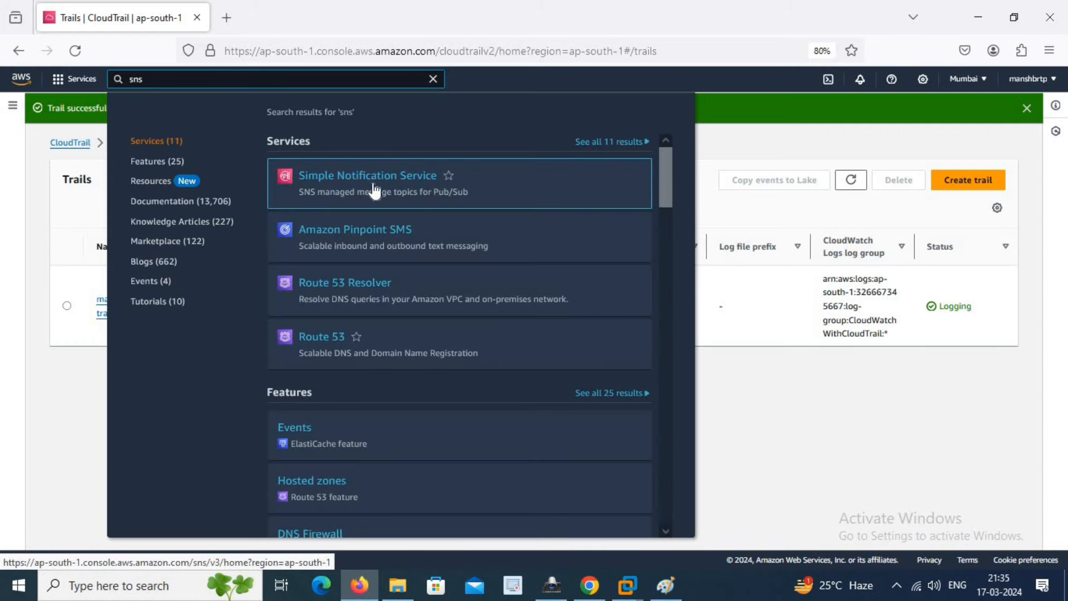
- Open the aws-cloudtrail-logs-sns-17Mar topic from SNS Topics and begin creating a subscription for it
{"action": "left_click", "coordinate": [361, 182]}
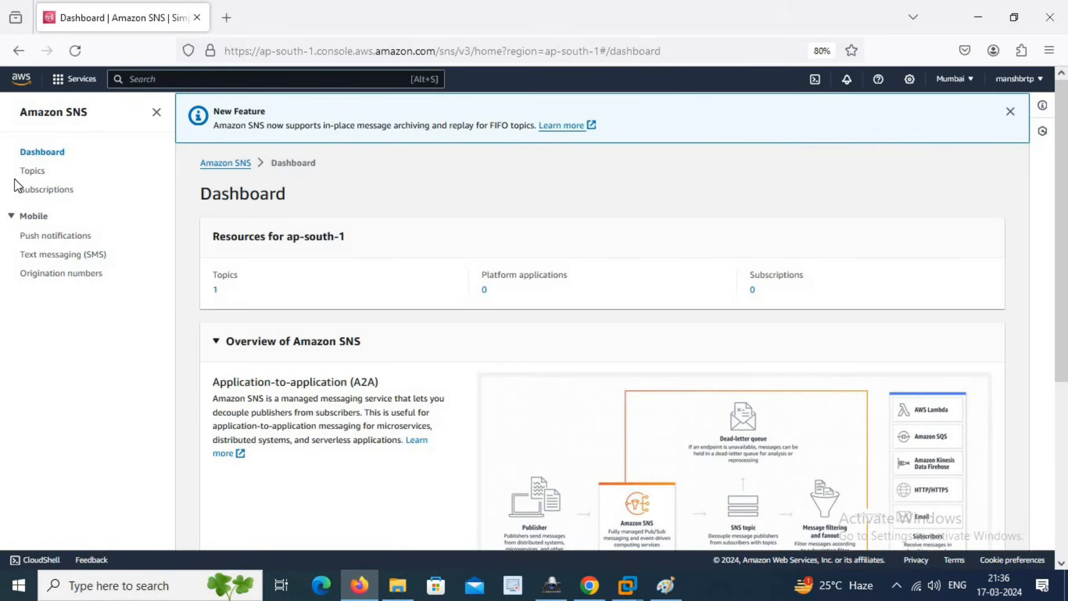
{"action": "left_click", "coordinate": [34, 172]}
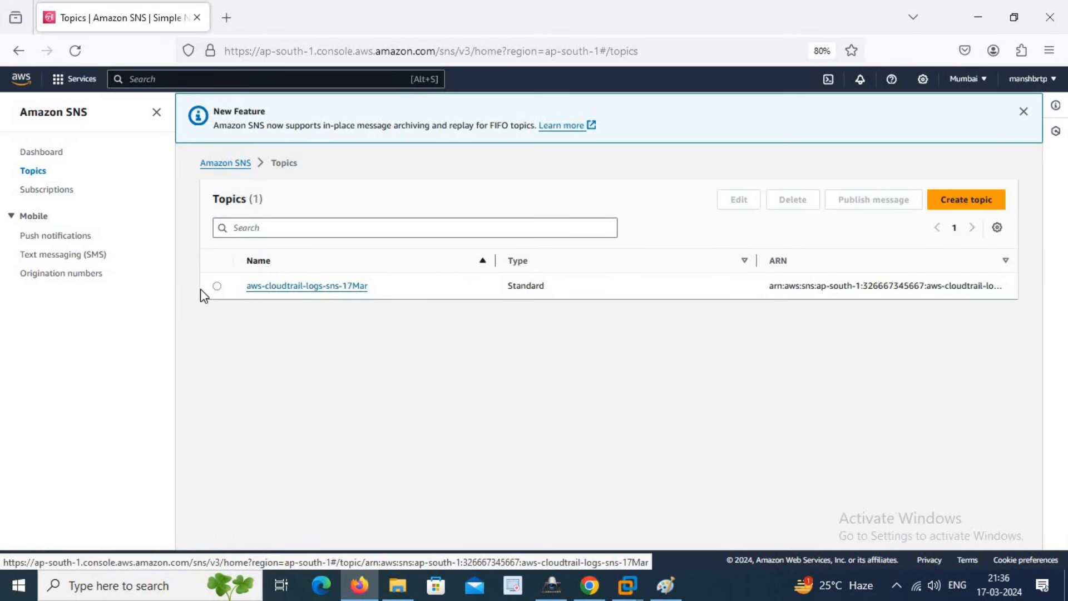
{"action": "left_click", "coordinate": [216, 287]}
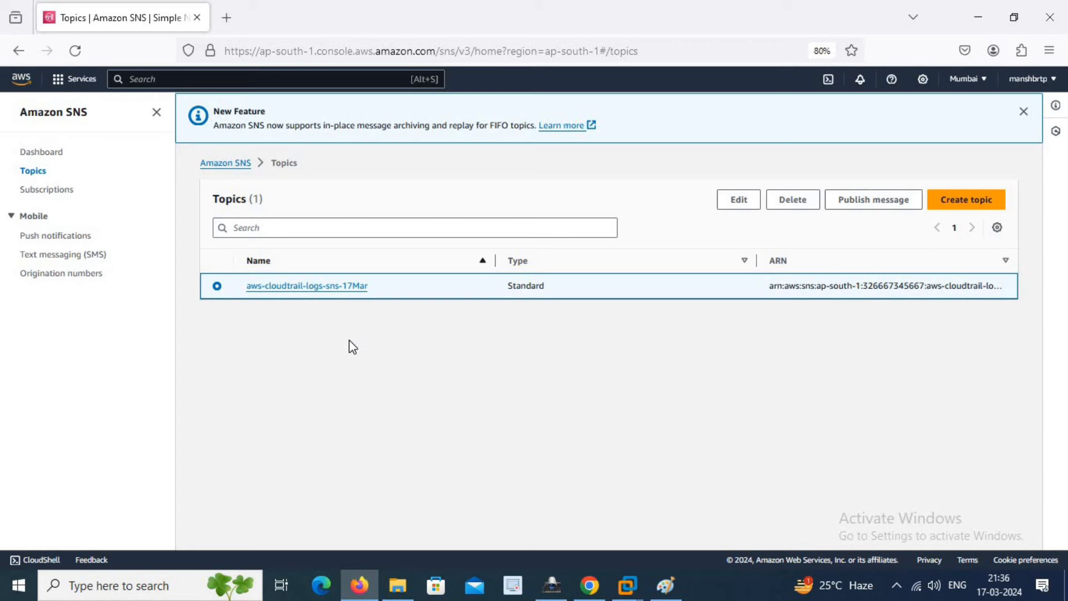
{"action": "left_click", "coordinate": [326, 287]}
{"action": "scroll", "coordinate": [476, 332], "scroll_direction": "down", "scroll_amount": 1}
{"action": "scroll", "coordinate": [477, 335], "scroll_direction": "down", "scroll_amount": 1}
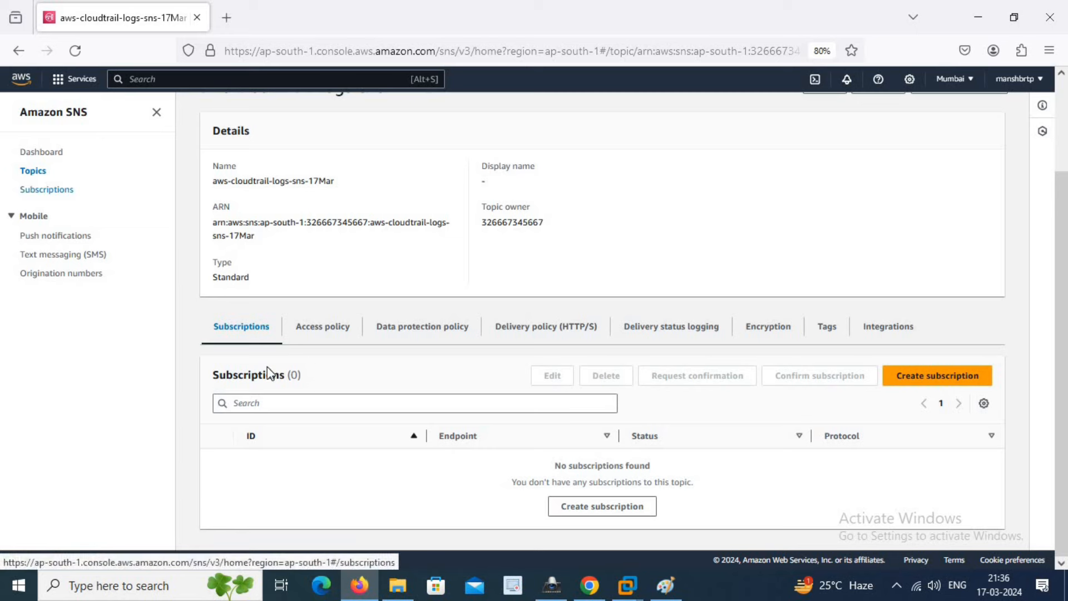
{"action": "left_click", "coordinate": [961, 383]}
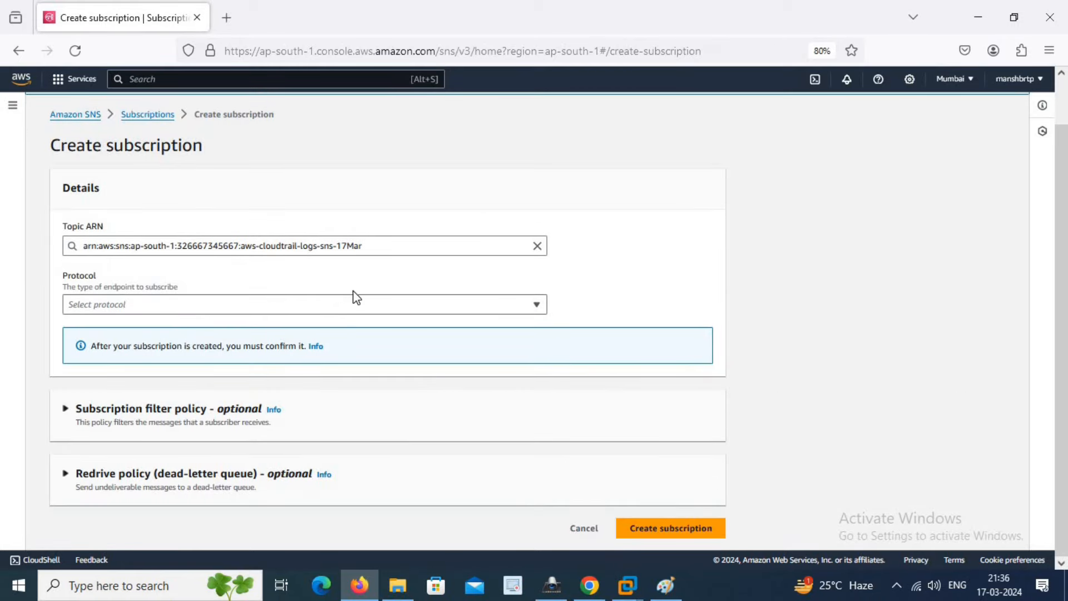
- Create an Email-protocol subscription with the subscriber's e-mail address as endpoint, showing Pending confirmation
{"action": "left_click", "coordinate": [267, 310]}
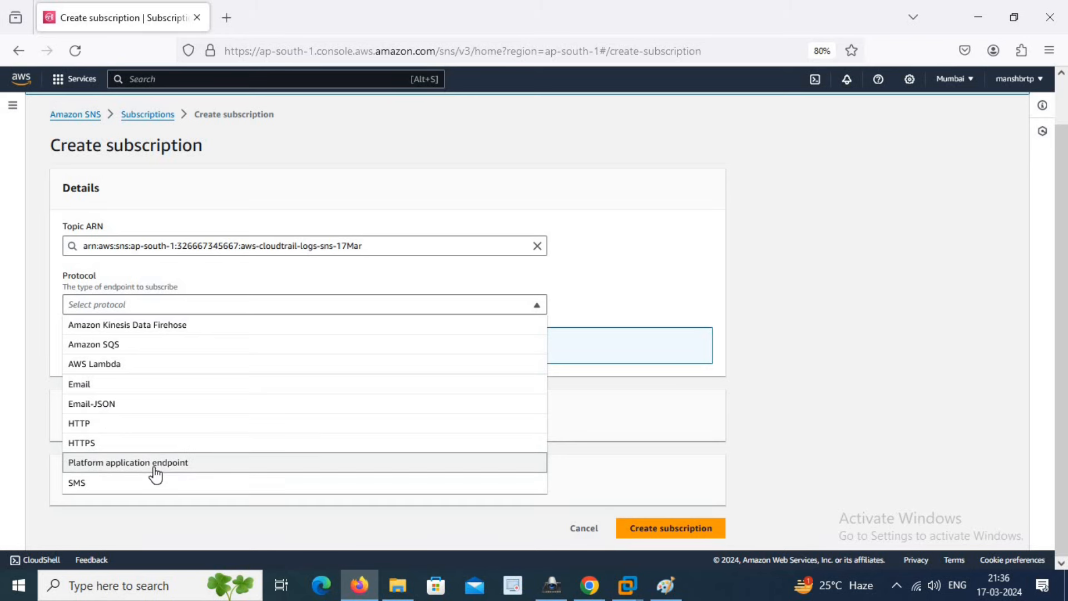
{"action": "left_click", "coordinate": [114, 385]}
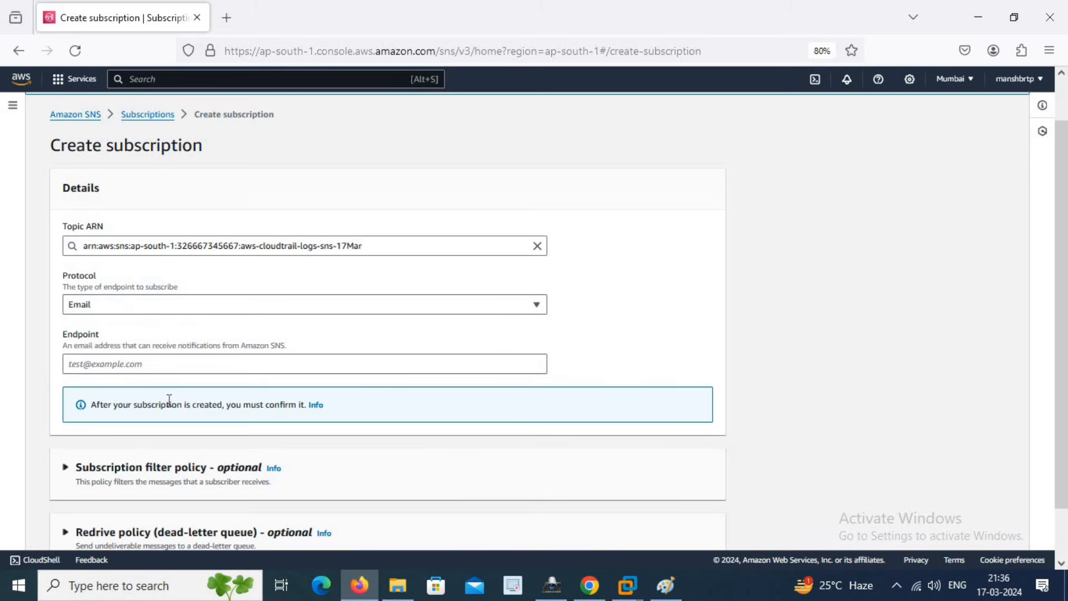
{"action": "left_click", "coordinate": [151, 367]}
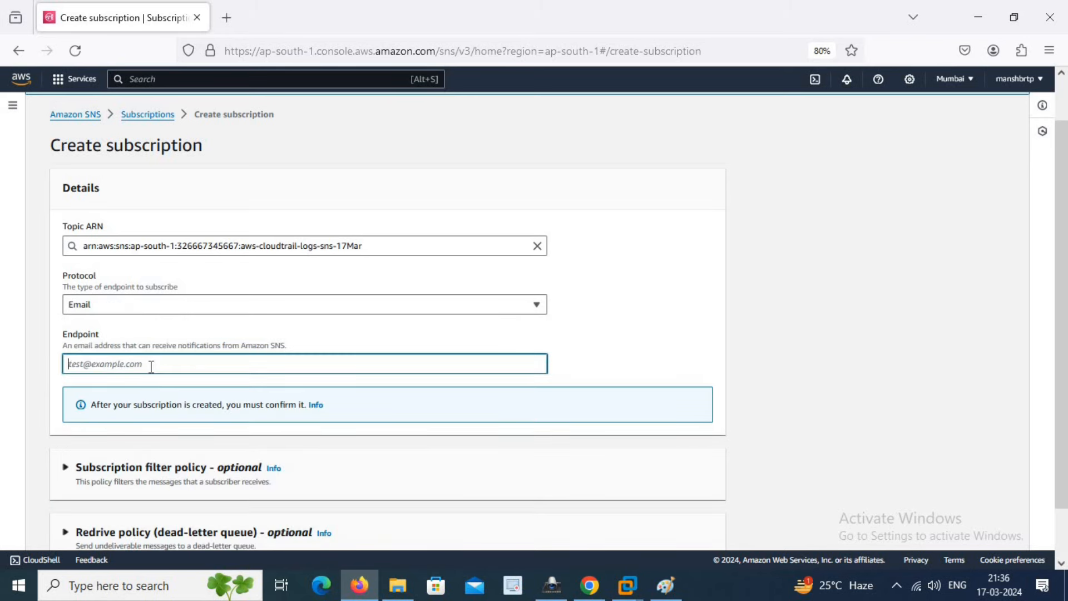
{"action": "scroll", "coordinate": [203, 410], "scroll_direction": "down", "scroll_amount": 2}
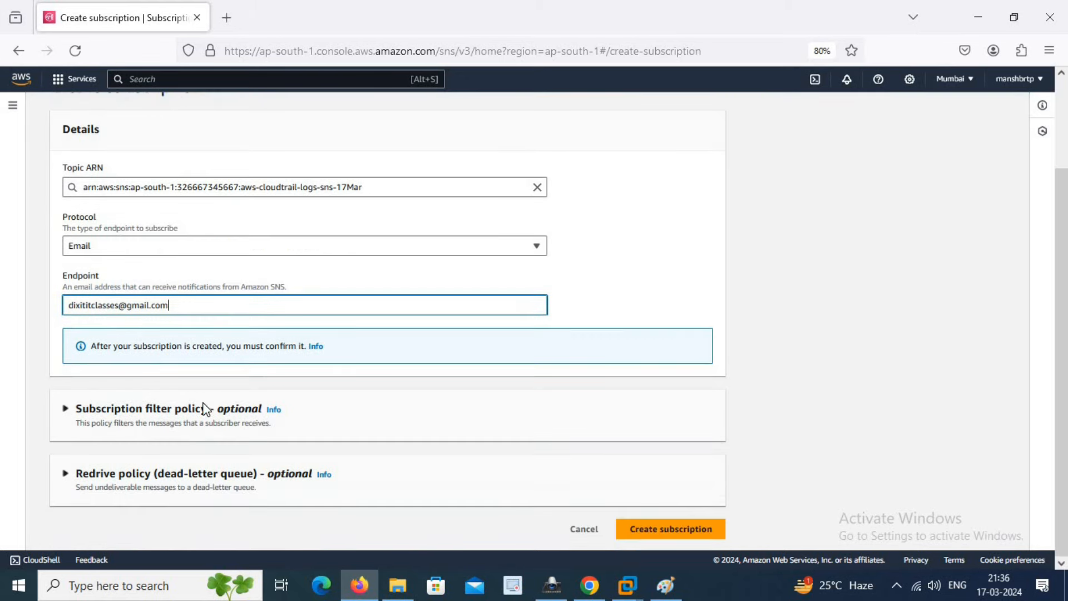
{"action": "left_click", "coordinate": [691, 537]}
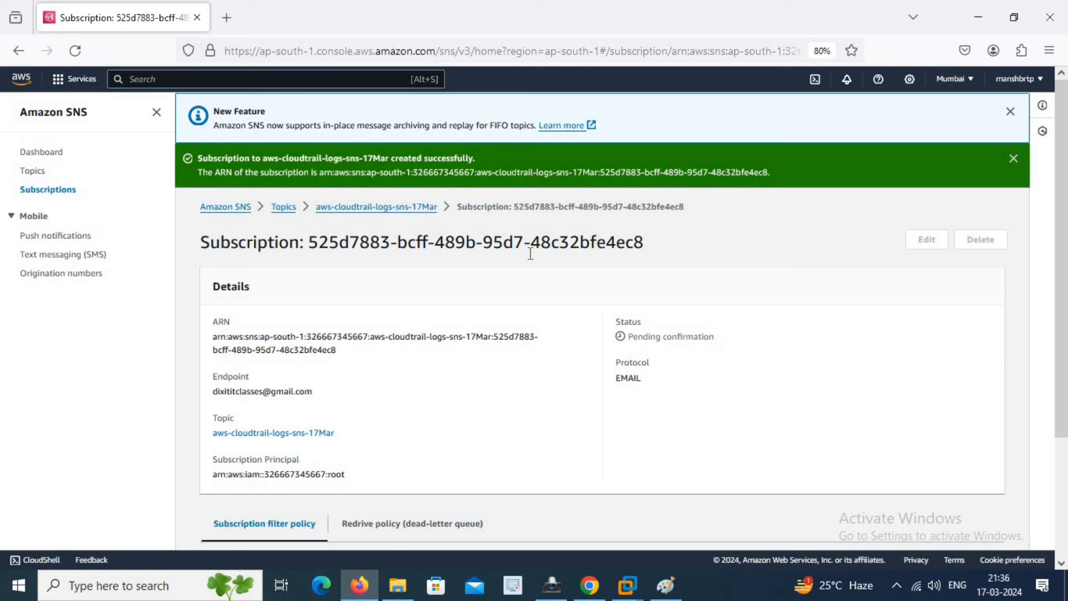
{"action": "left_click_drag", "start_coordinate": [718, 339], "coordinate": [620, 336]}
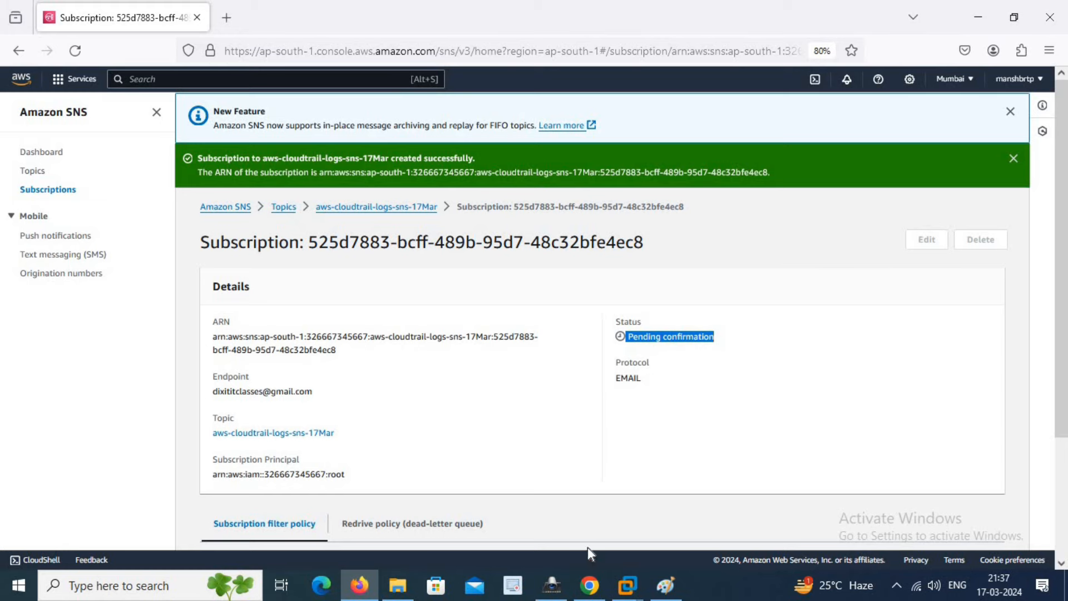
{"action": "left_click", "coordinate": [590, 585]}
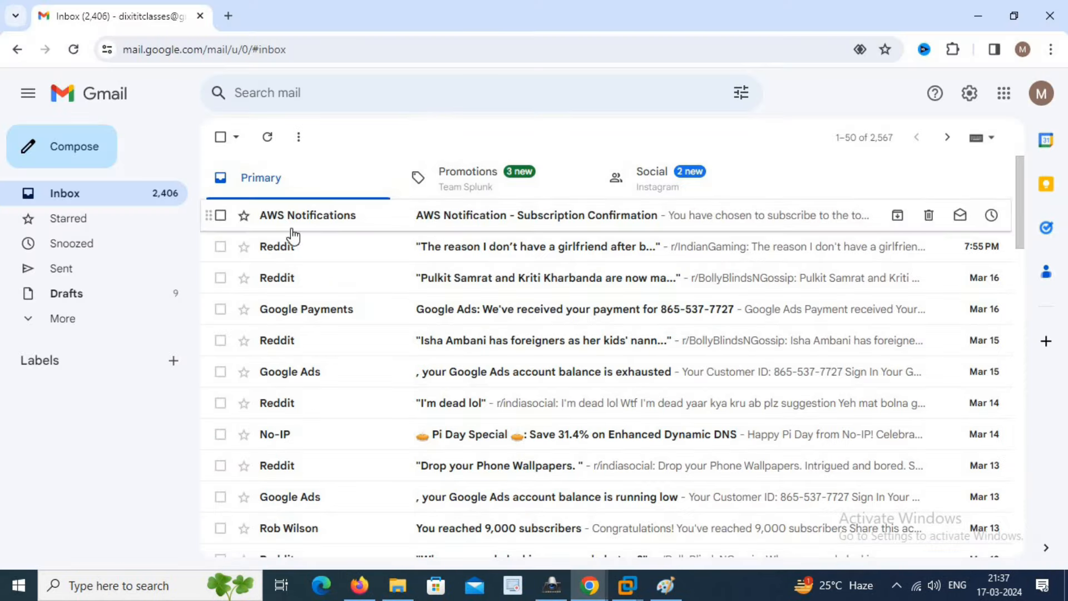
- Open the AWS Subscription Confirmation email in Gmail and confirm it, reaching 'Subscription confirmed!'
{"action": "left_click", "coordinate": [460, 220]}
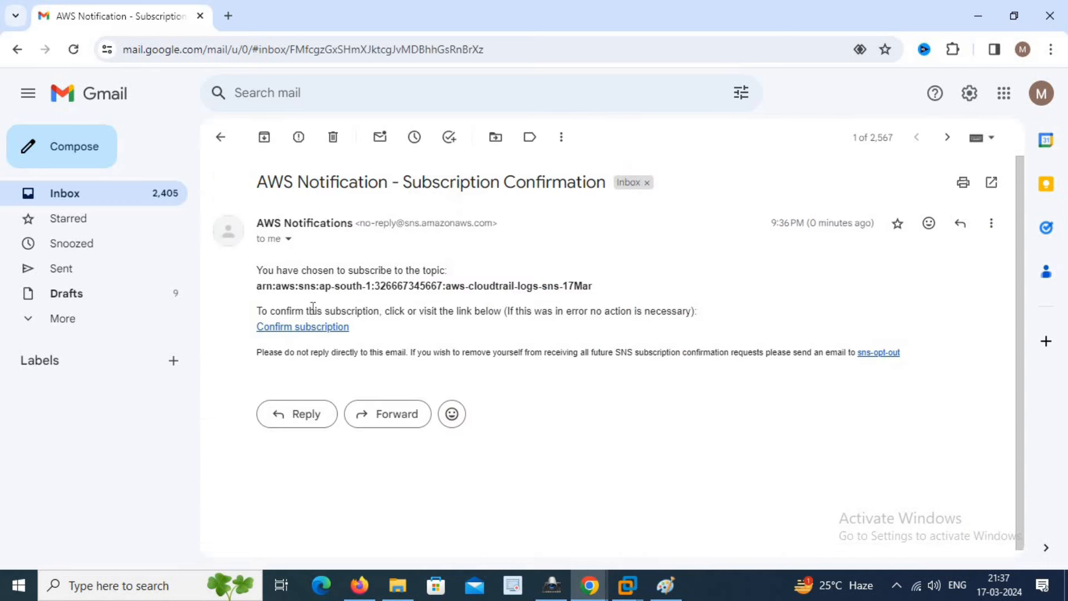
{"action": "left_click_drag", "start_coordinate": [281, 286], "coordinate": [606, 287]}
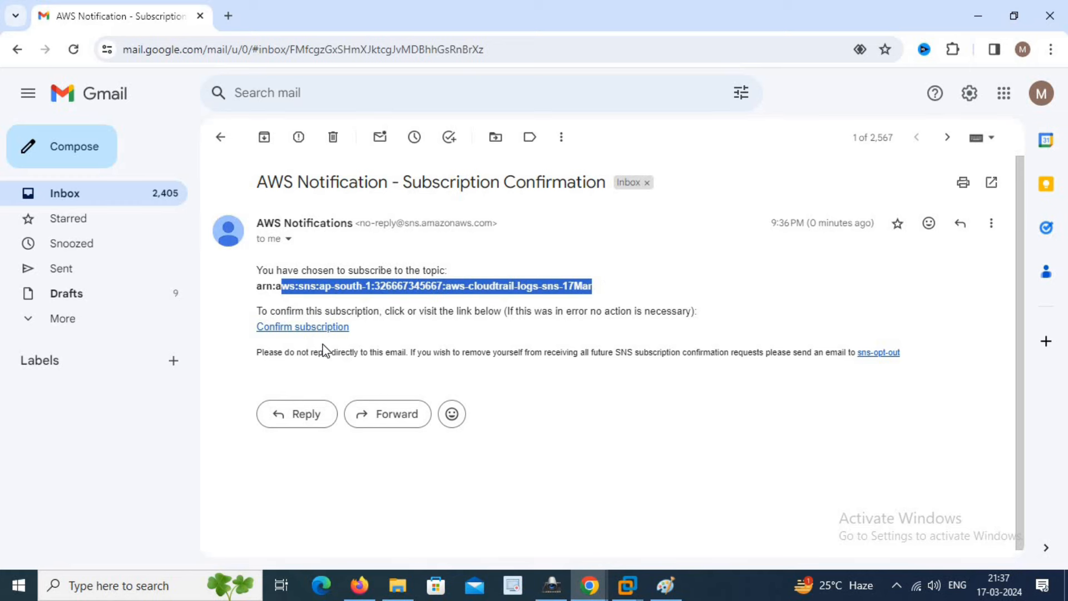
{"action": "left_click", "coordinate": [298, 328]}
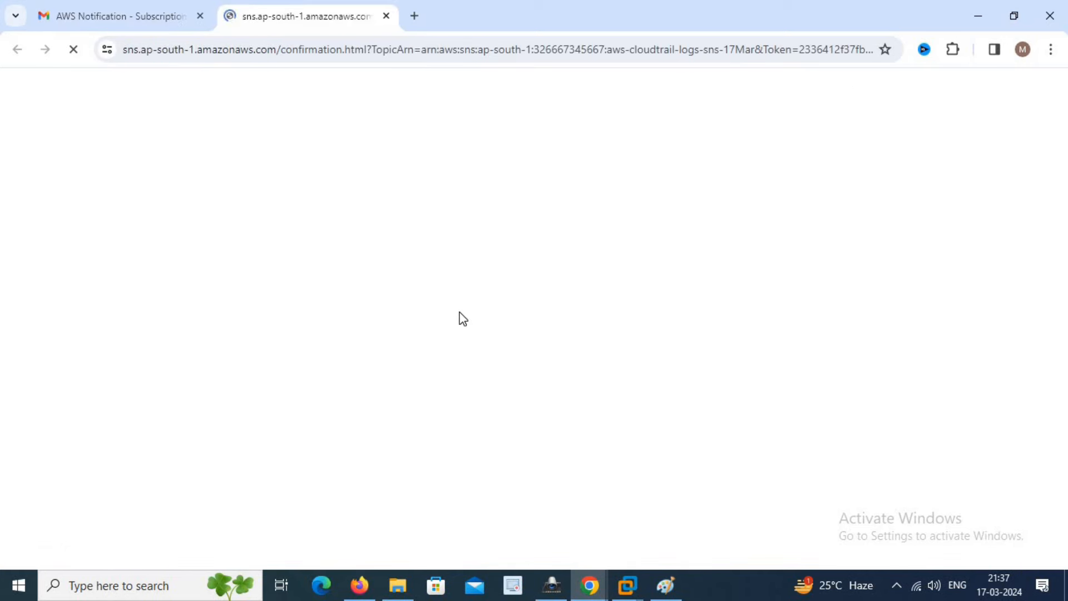
{"action": "left_click_drag", "start_coordinate": [30, 149], "coordinate": [246, 157]}
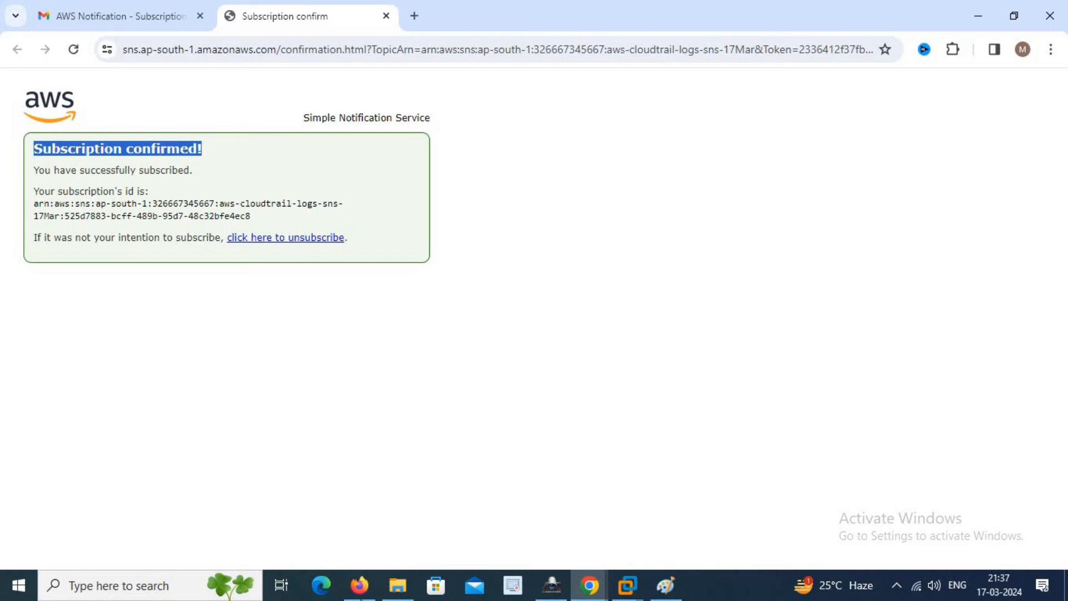
- Reload the SNS subscription page to verify the email subscription now shows Confirmed
{"action": "left_click", "coordinate": [360, 585]}
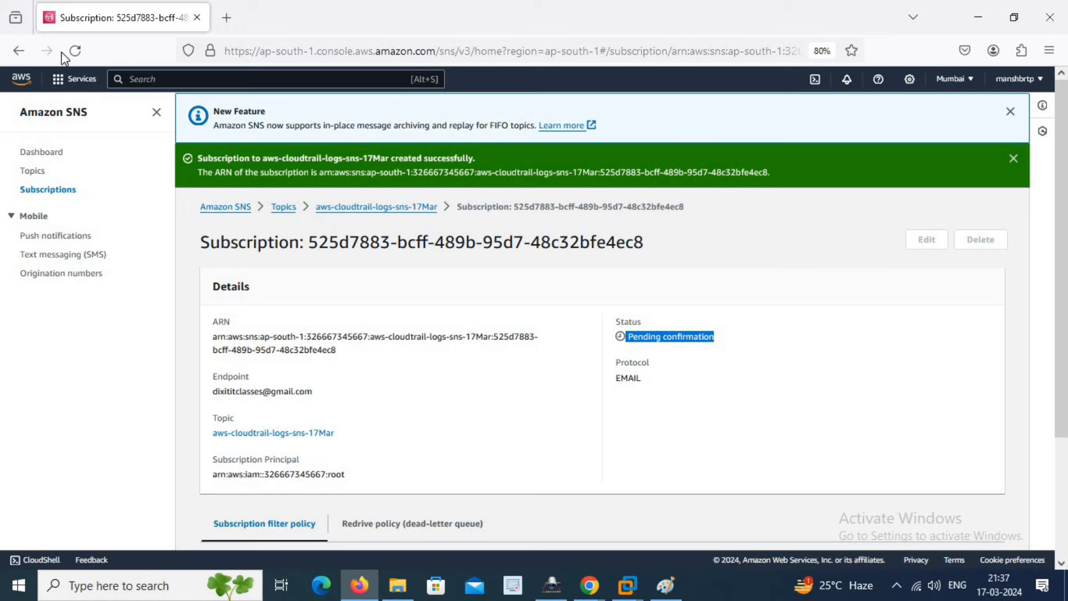
{"action": "left_click", "coordinate": [79, 50]}
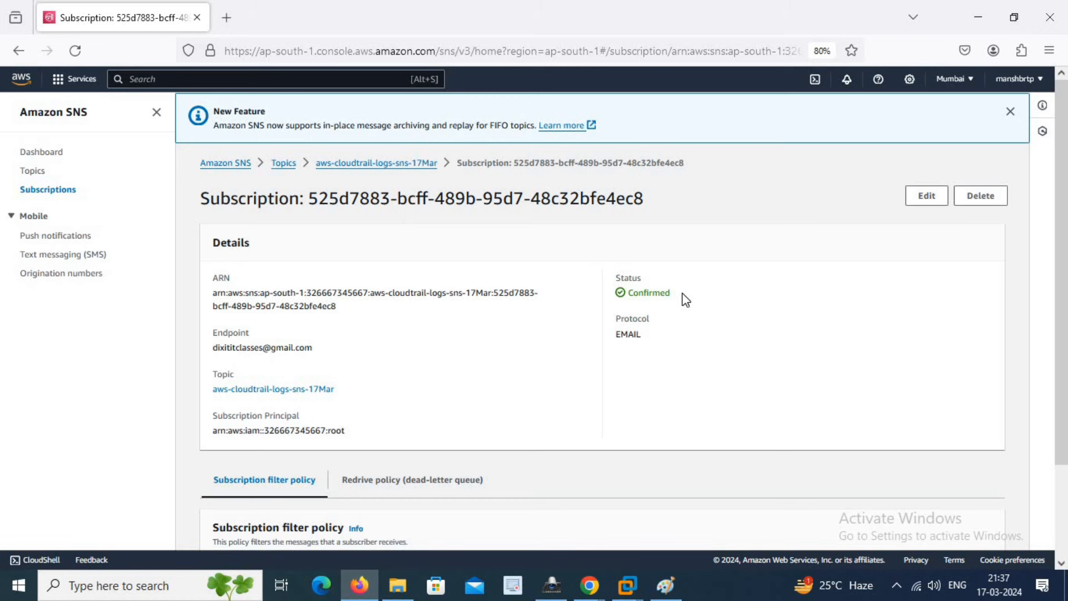
{"action": "left_click_drag", "start_coordinate": [684, 295], "coordinate": [627, 293]}
- Search 'cloud watch' to open CloudWatch, visit Dashboards, and expand the Logs section
{"action": "left_click", "coordinate": [316, 81]}
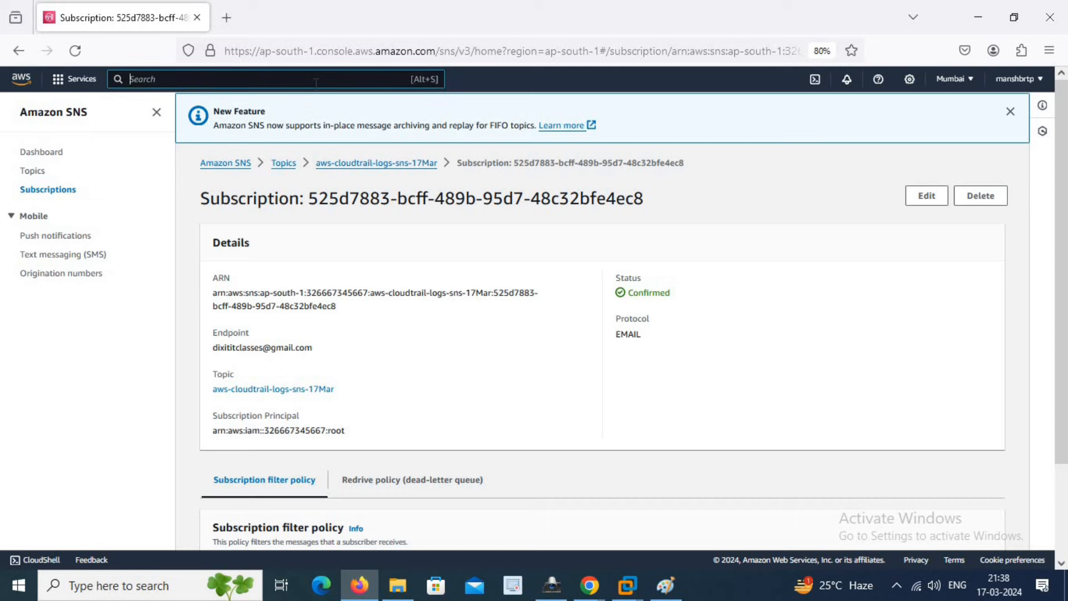
{"action": "type", "text": "cloud "}
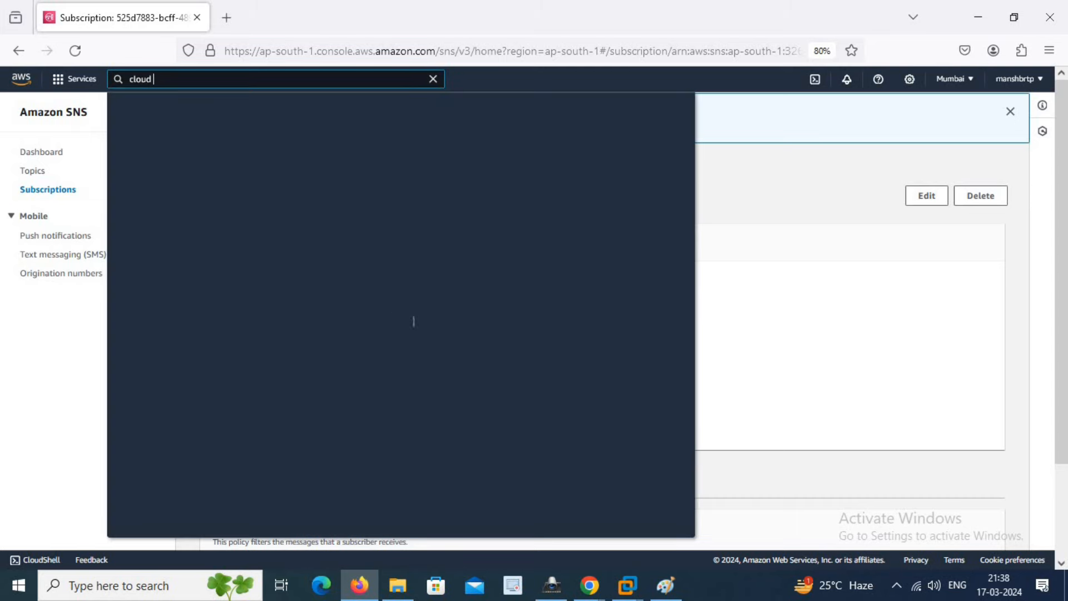
{"action": "type", "text": "watch"}
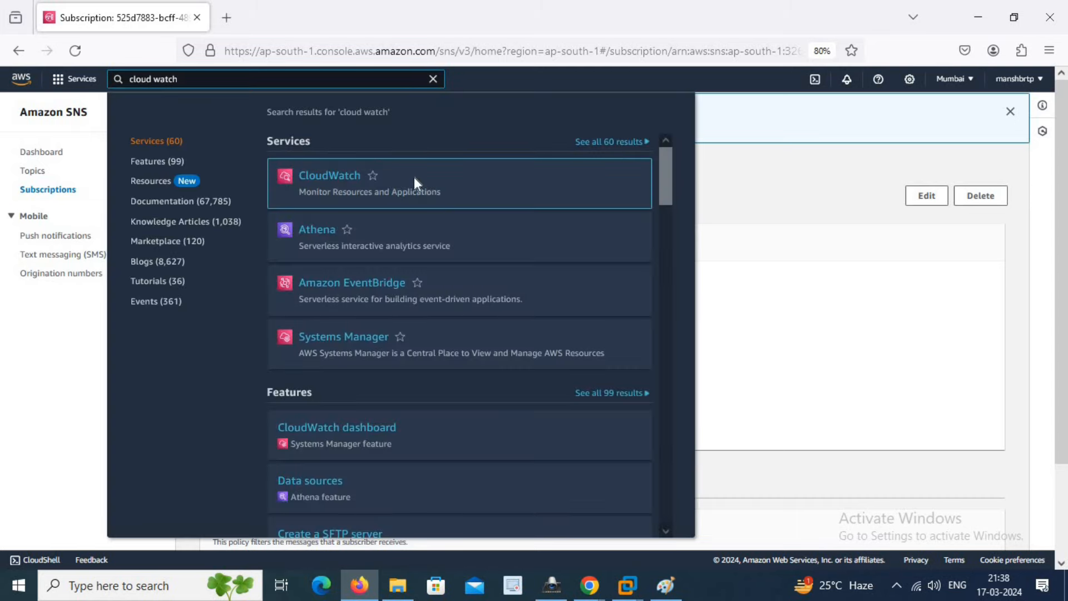
{"action": "left_click", "coordinate": [329, 177]}
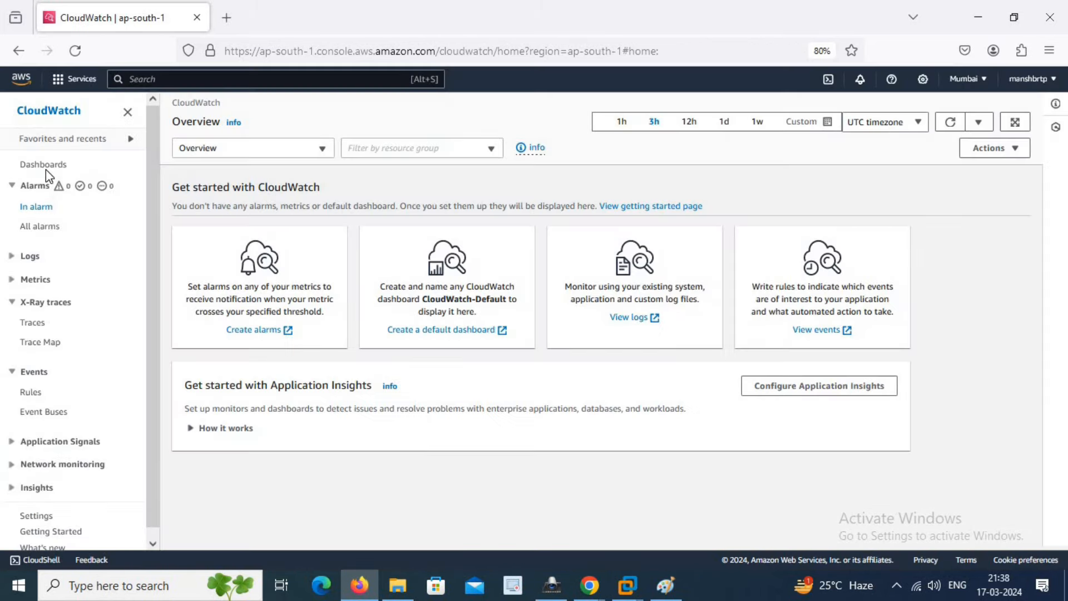
{"action": "left_click", "coordinate": [45, 165]}
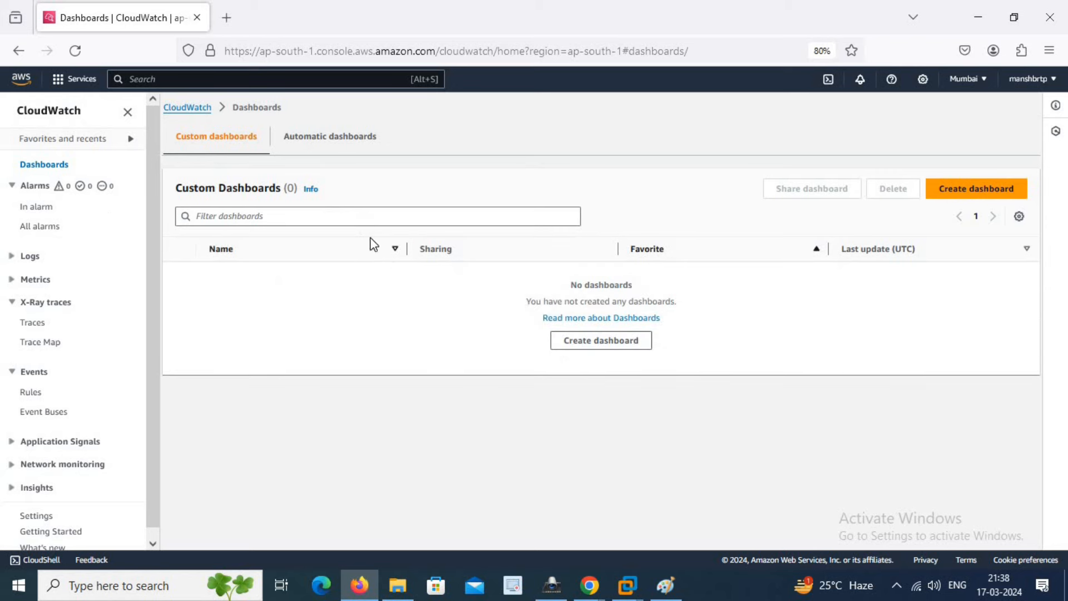
{"action": "left_click", "coordinate": [33, 259]}
- From Log groups, configure and activate anomaly detection for CloudWatchWithCloudTrail, keeping the 5-minute frequency
{"action": "left_click", "coordinate": [50, 281]}
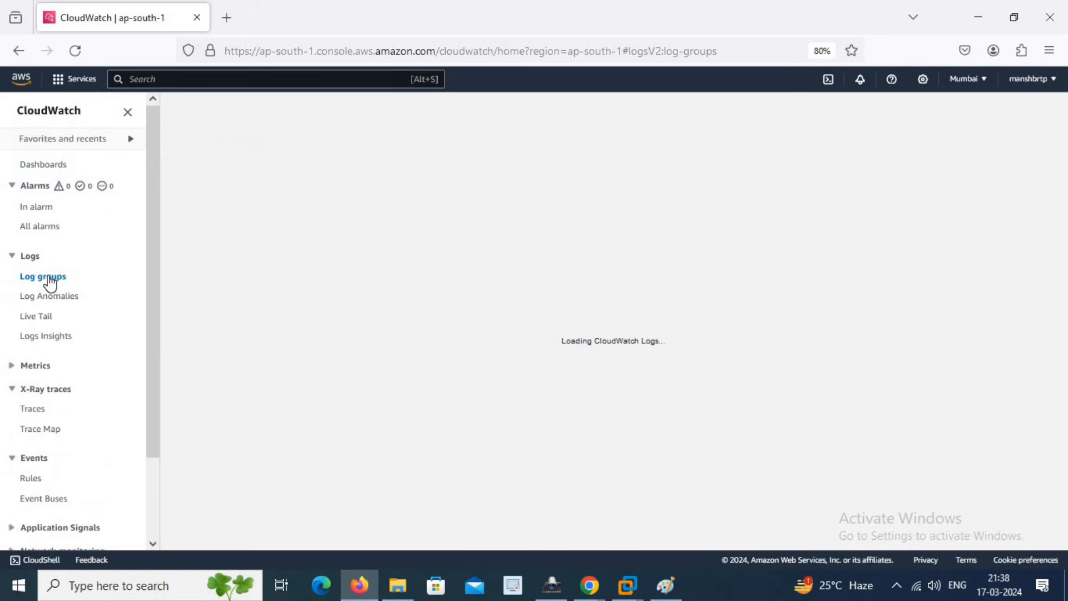
{"action": "left_click", "coordinate": [48, 316]}
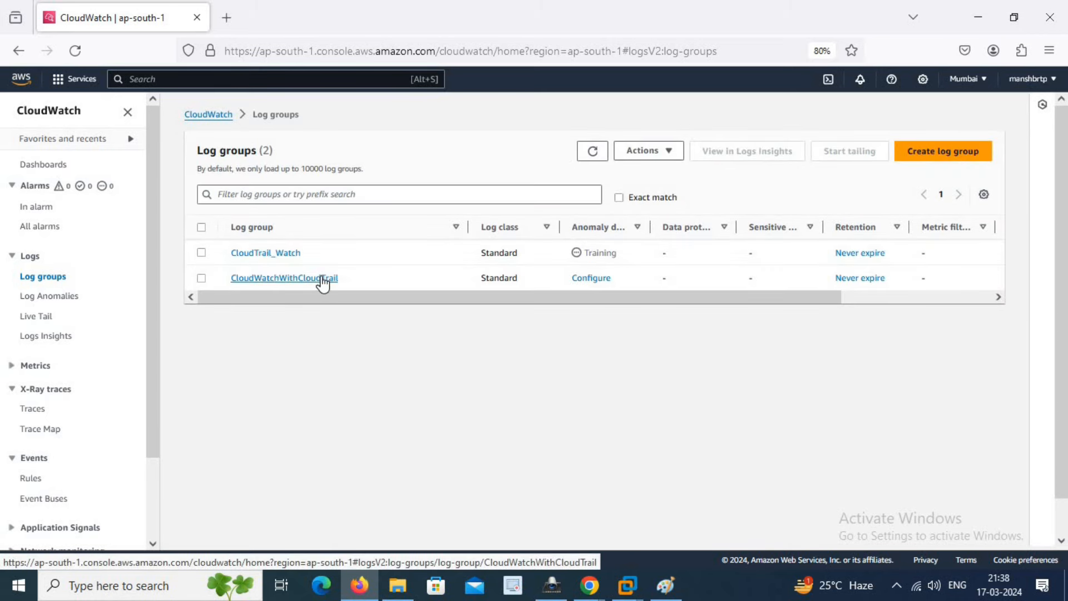
{"action": "left_click", "coordinate": [596, 277]}
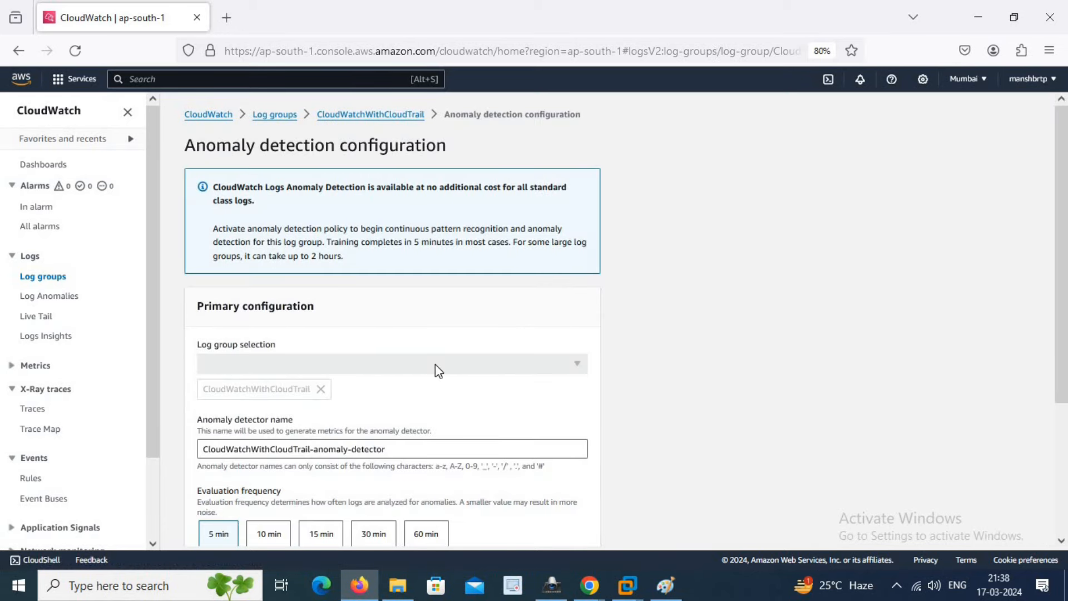
{"action": "scroll", "coordinate": [319, 380], "scroll_direction": "down", "scroll_amount": 3}
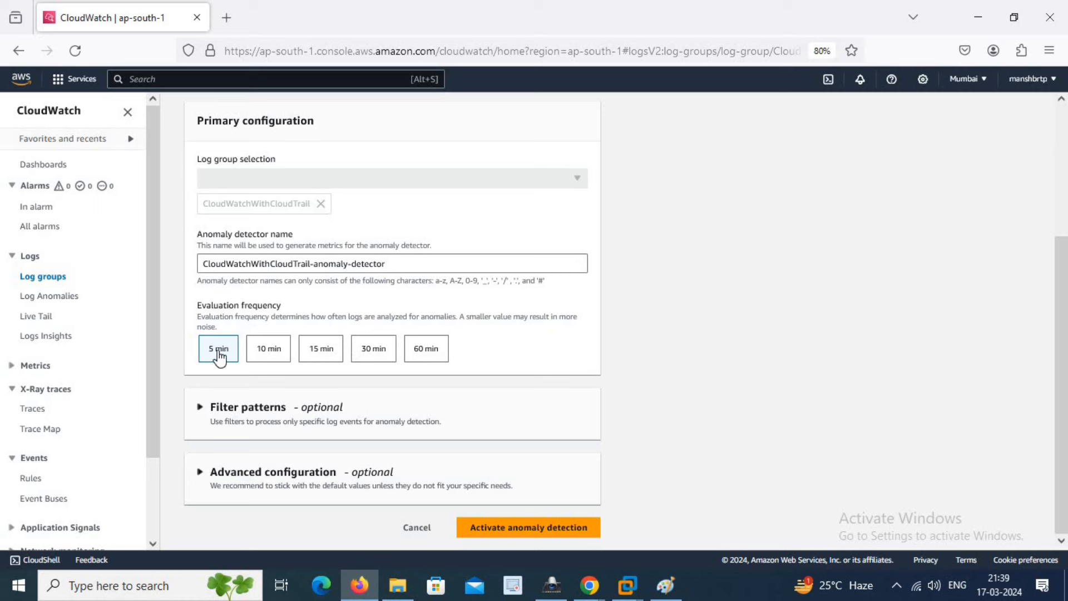
{"action": "left_click", "coordinate": [543, 533]}
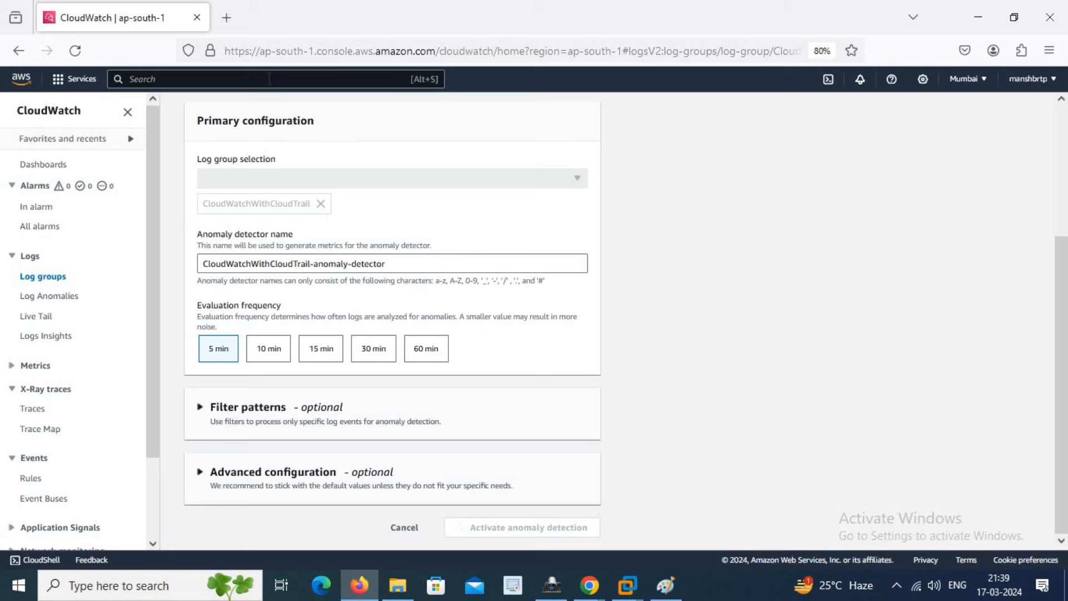
- Browse manishtrailbucket's AWSLogs/account/CloudTrail/ folder, find it empty, and return to the bucket root
{"action": "type", "text": "s"}
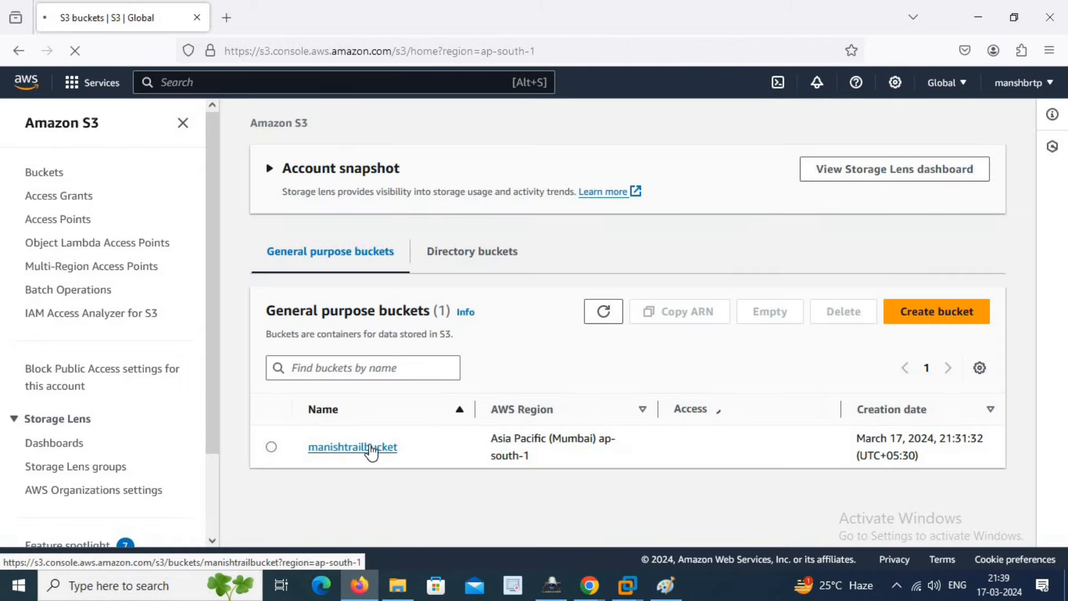
{"action": "left_click", "coordinate": [371, 445]}
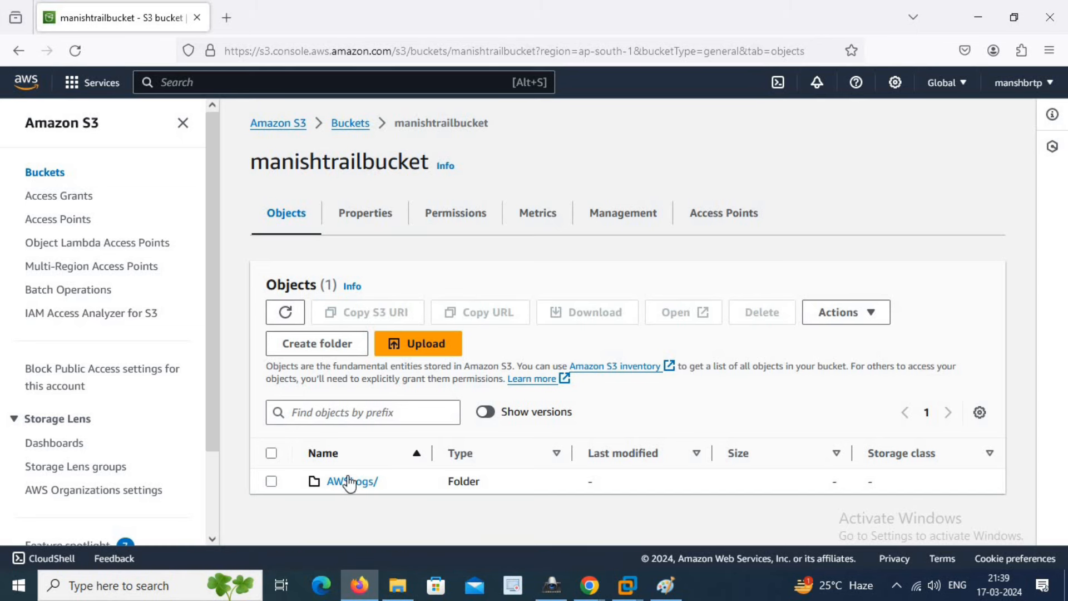
{"action": "left_click", "coordinate": [333, 483]}
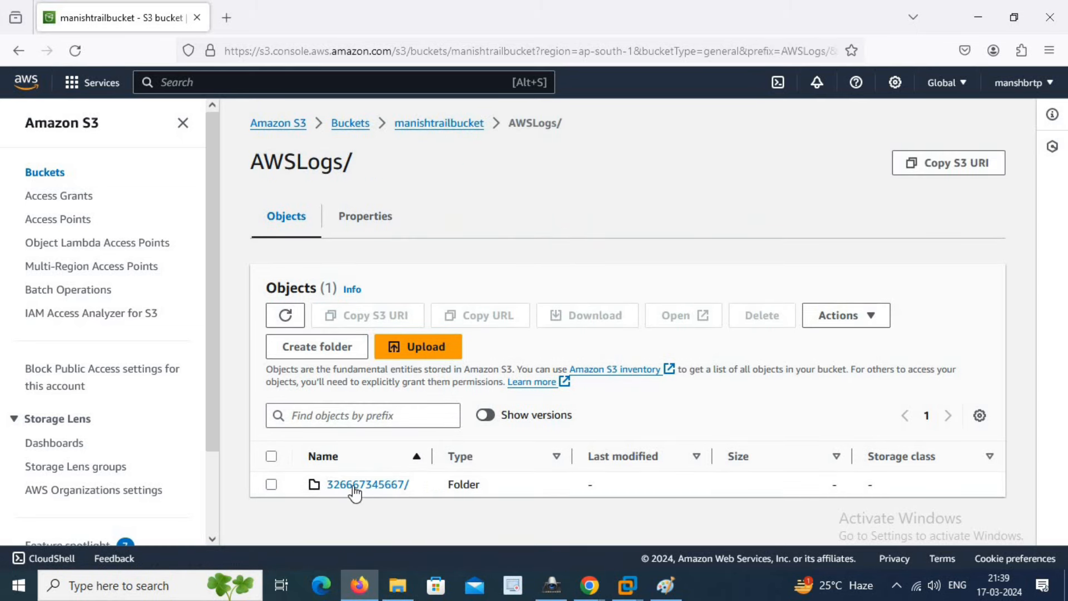
{"action": "left_click", "coordinate": [354, 488]}
{"action": "scroll", "coordinate": [495, 463], "scroll_direction": "down", "scroll_amount": 1}
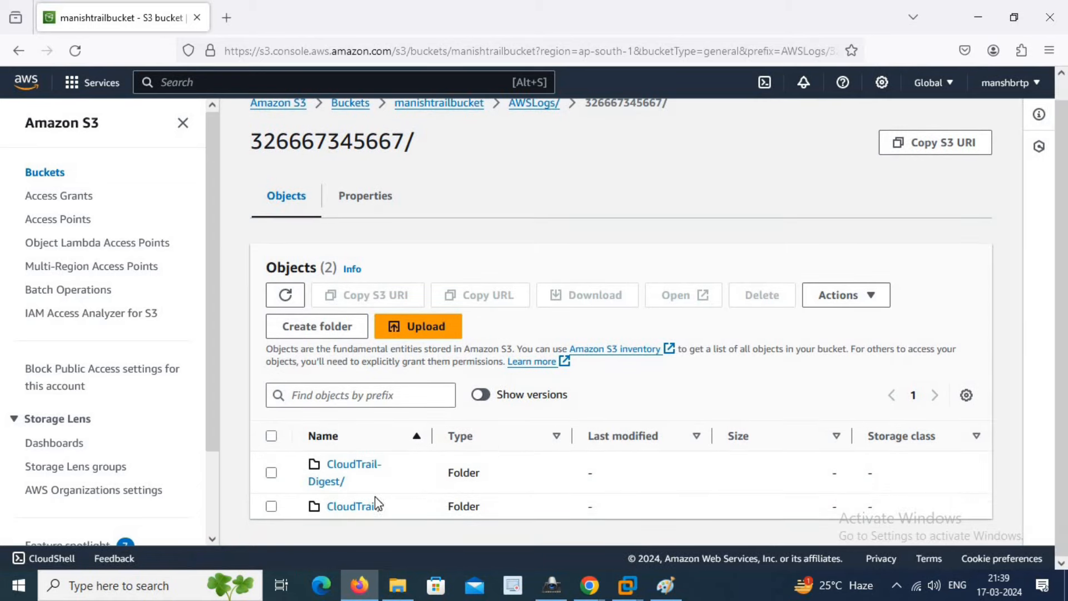
{"action": "left_click", "coordinate": [356, 510]}
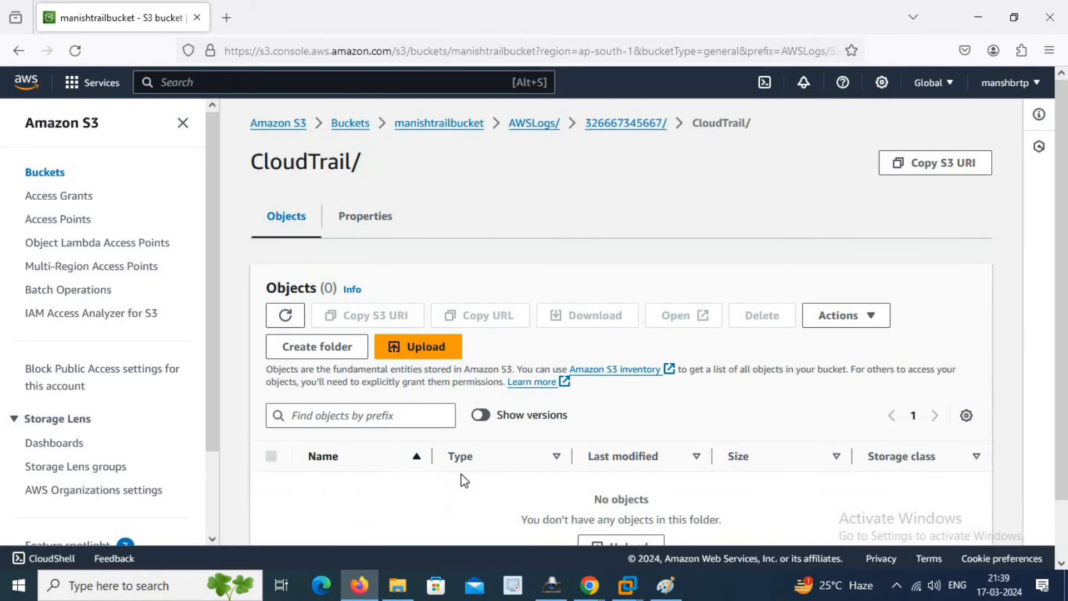
{"action": "scroll", "coordinate": [450, 435], "scroll_direction": "down", "scroll_amount": 1}
{"action": "scroll", "coordinate": [390, 283], "scroll_direction": "up", "scroll_amount": 1}
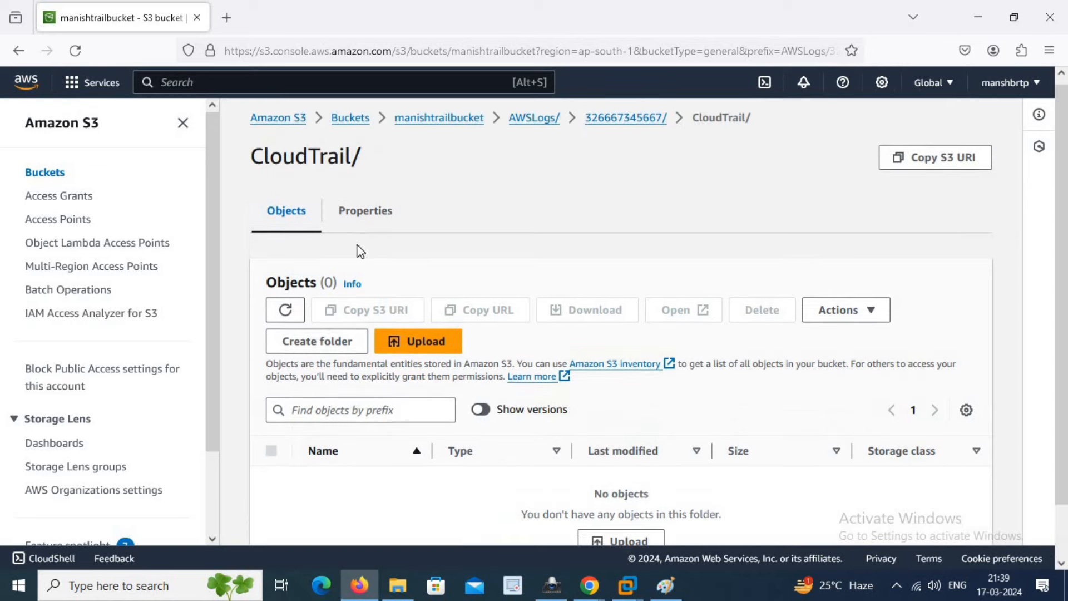
{"action": "left_click", "coordinate": [470, 124]}
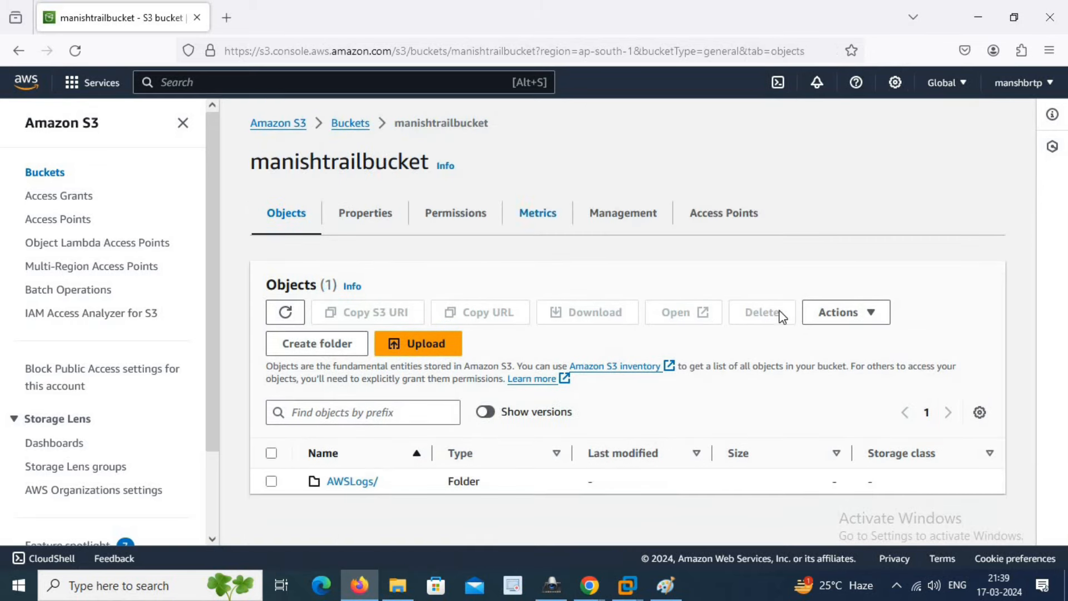
- Upload 13Jan2024.txt and 14Jan2024.txt (529.0 B total) to manishtrailbucket and close the upload status
{"action": "left_click", "coordinate": [435, 345]}
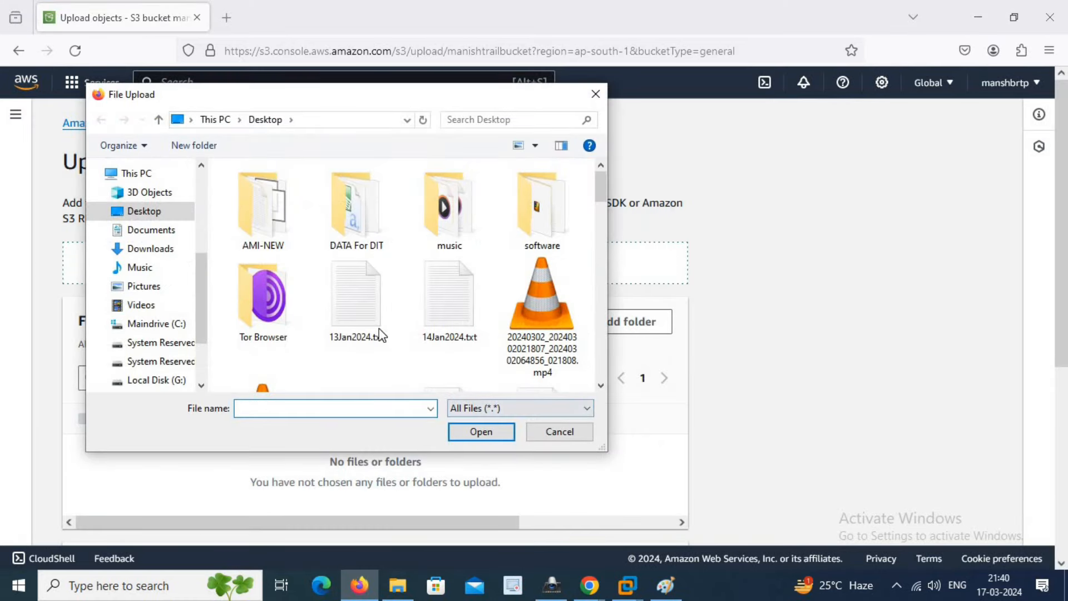
{"action": "double_click", "coordinate": [369, 322]}
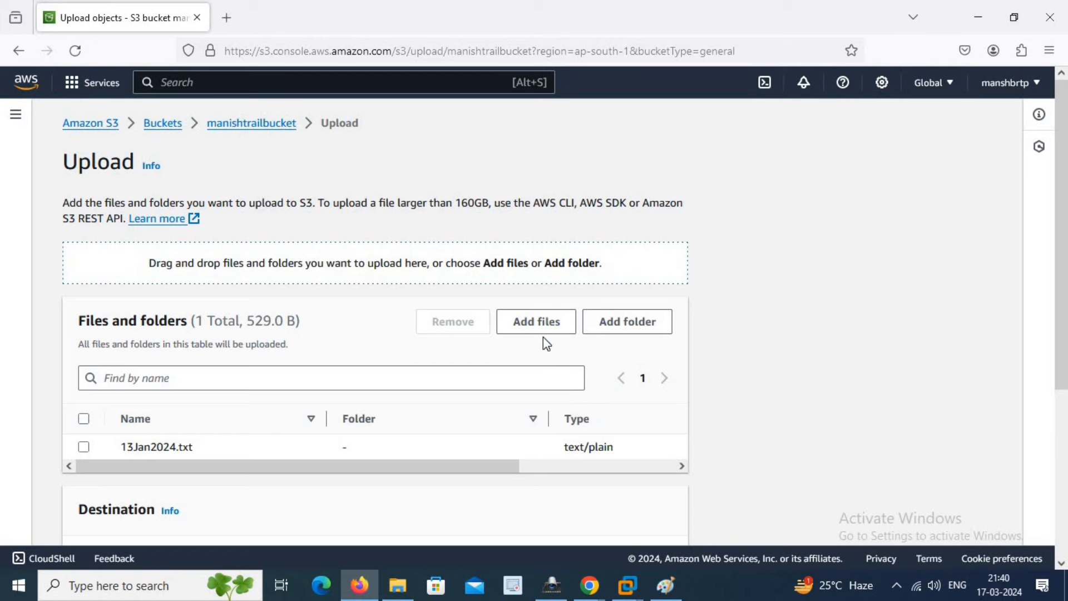
{"action": "left_click", "coordinate": [517, 328]}
{"action": "double_click", "coordinate": [443, 322]}
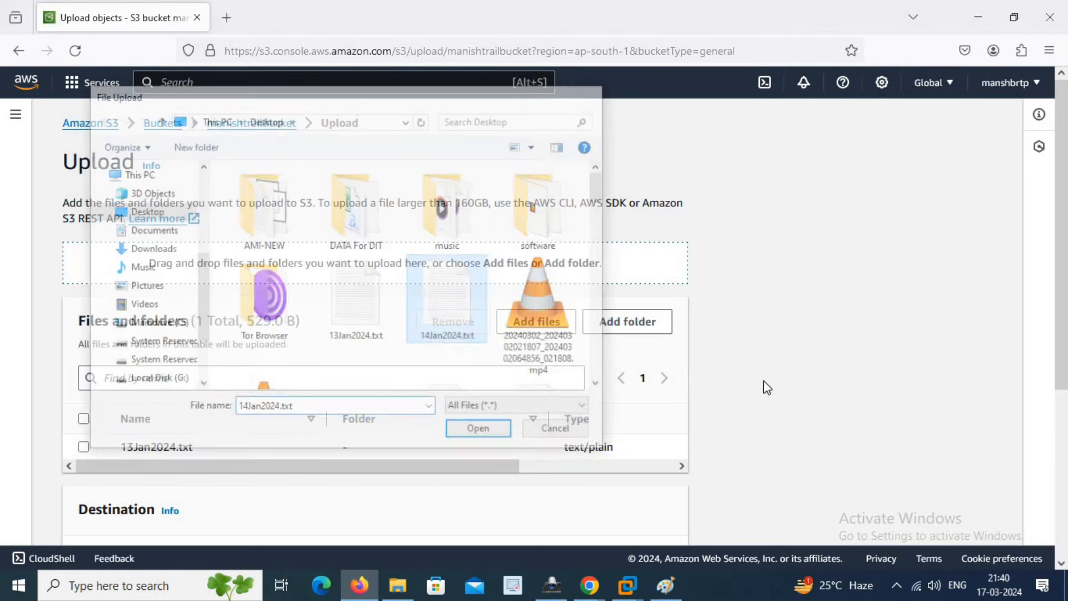
{"action": "scroll", "coordinate": [719, 373], "scroll_direction": "down", "scroll_amount": 4}
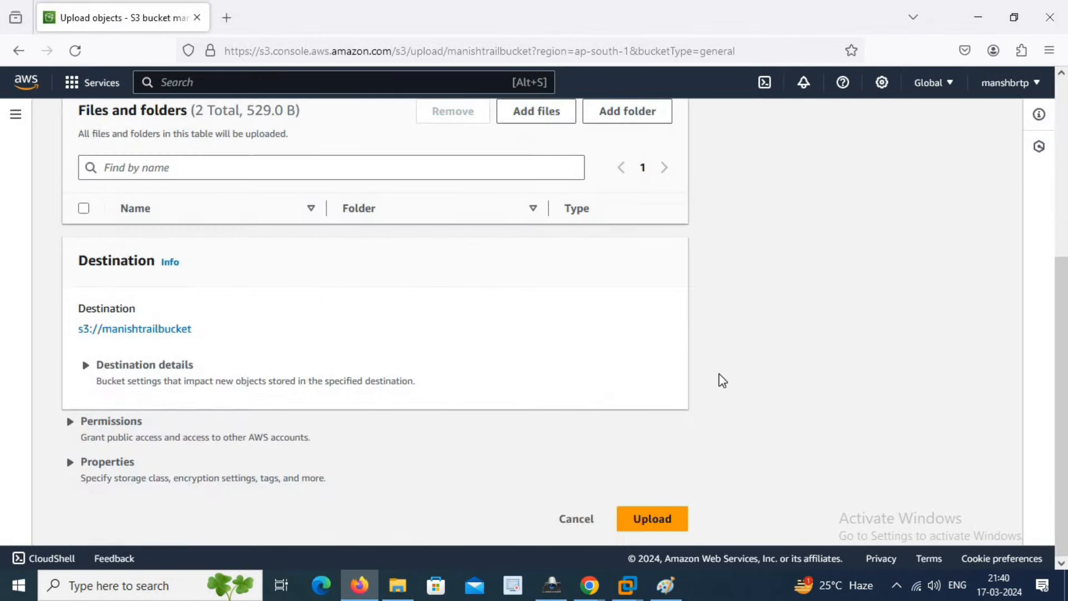
{"action": "left_click", "coordinate": [655, 525]}
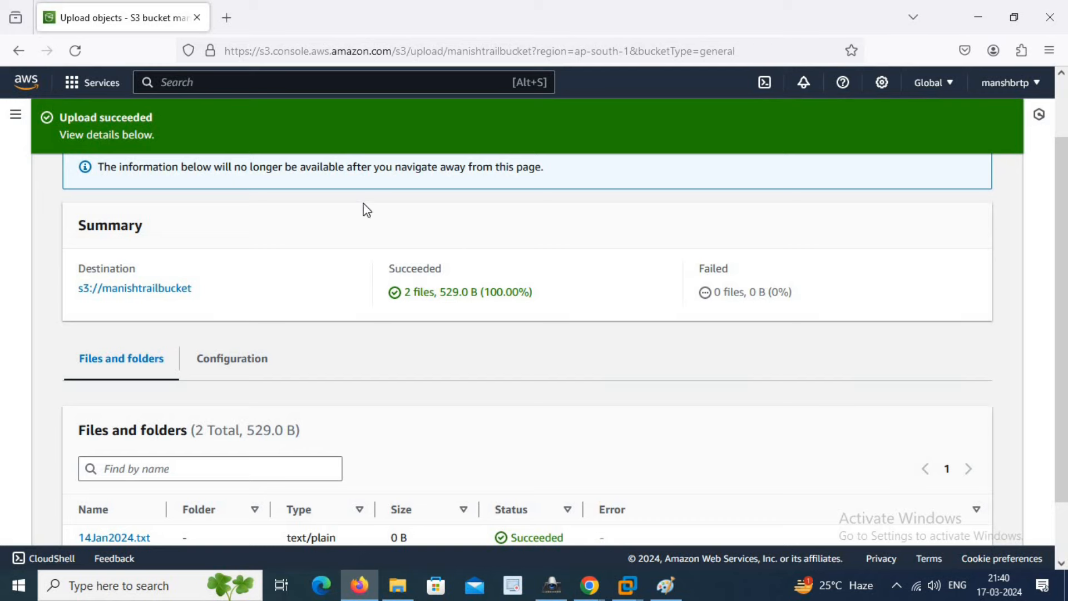
{"action": "scroll", "coordinate": [672, 368], "scroll_direction": "down", "scroll_amount": 2}
{"action": "scroll", "coordinate": [672, 368], "scroll_direction": "up", "scroll_amount": 3}
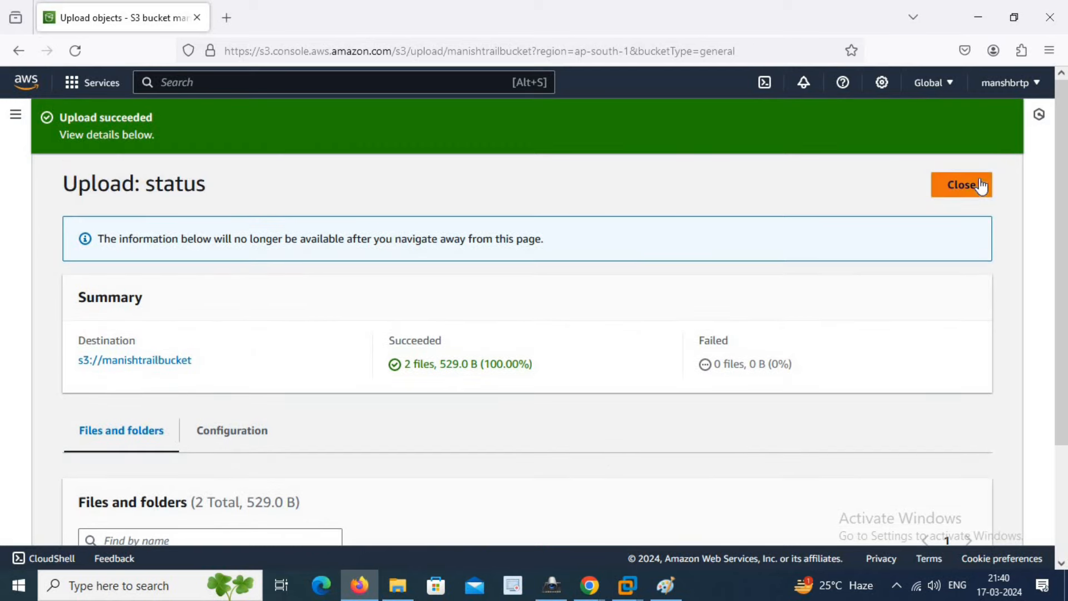
{"action": "left_click", "coordinate": [961, 185]}
- Search 'cloud trail' to open the CloudTrail dashboard and review its logging status and event history
{"action": "left_click", "coordinate": [399, 87]}
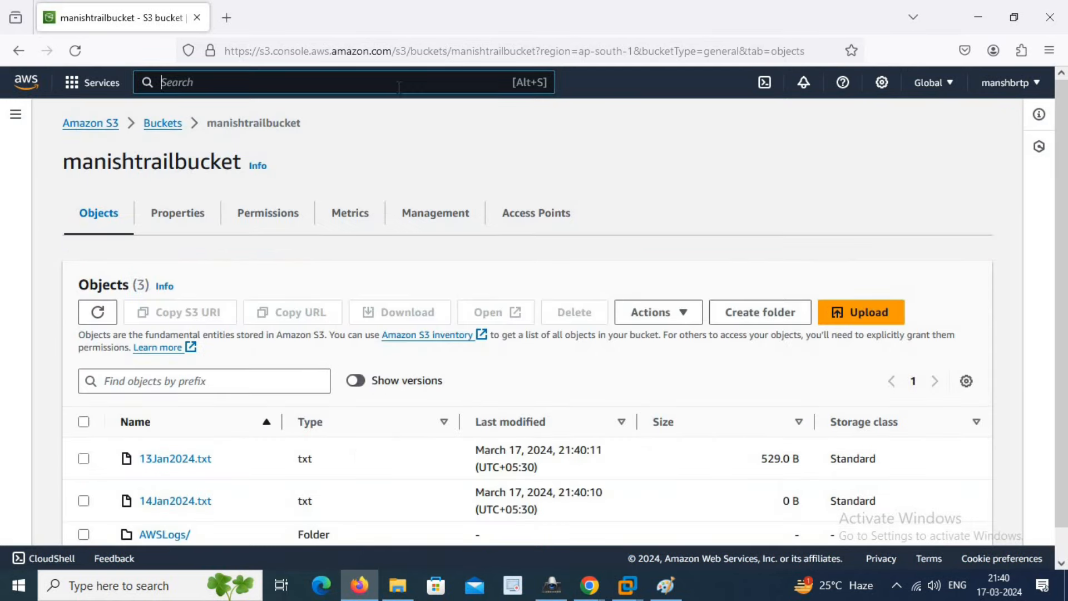
{"action": "type", "text": "cloud"}
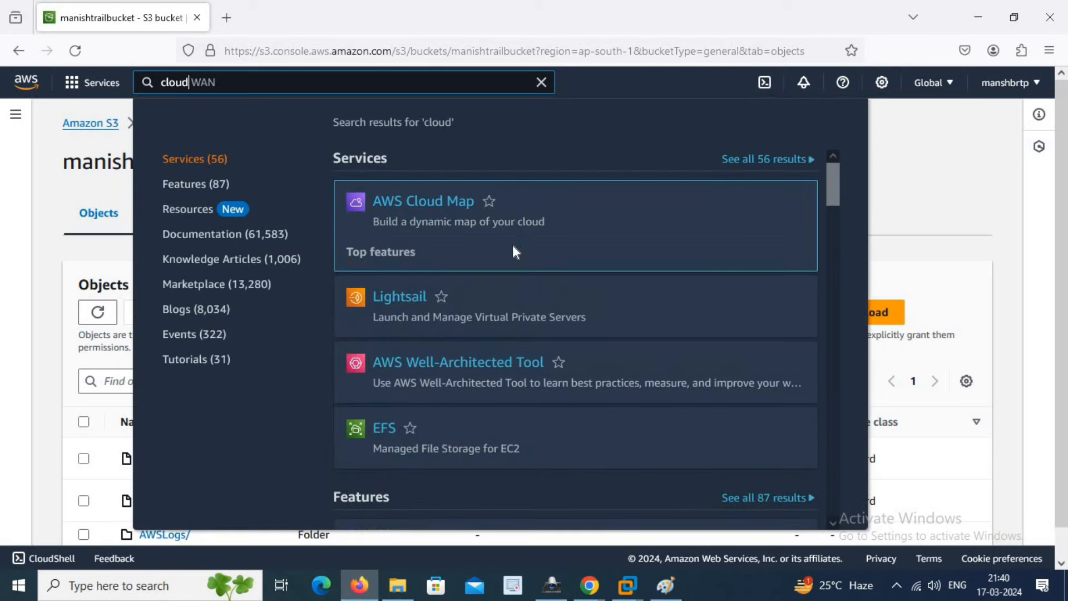
{"action": "type", "text": " trail"}
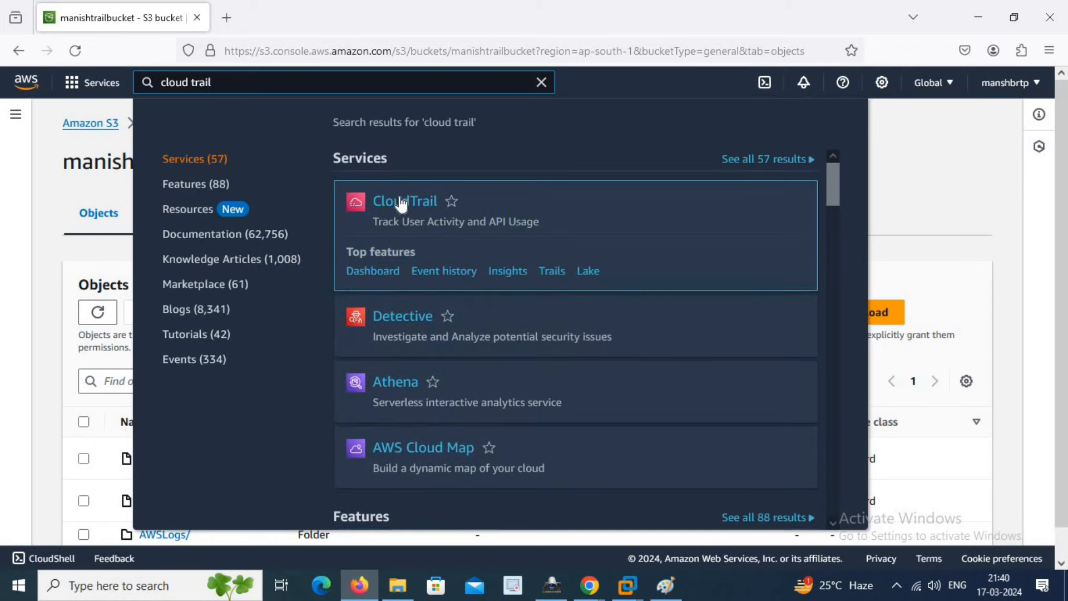
{"action": "left_click", "coordinate": [400, 202]}
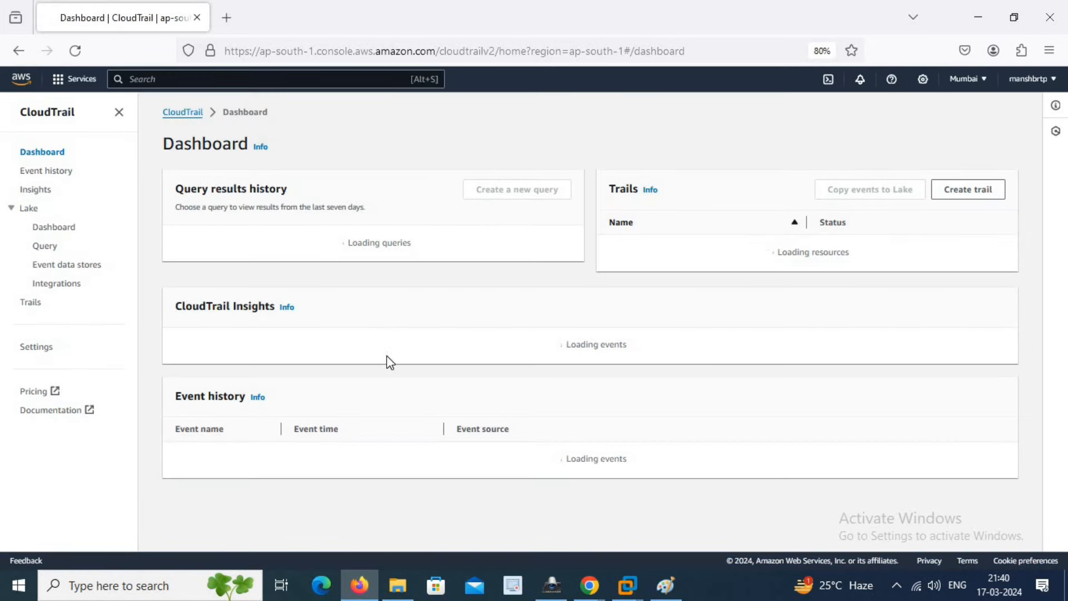
{"action": "scroll", "coordinate": [537, 456], "scroll_direction": "down", "scroll_amount": 3}
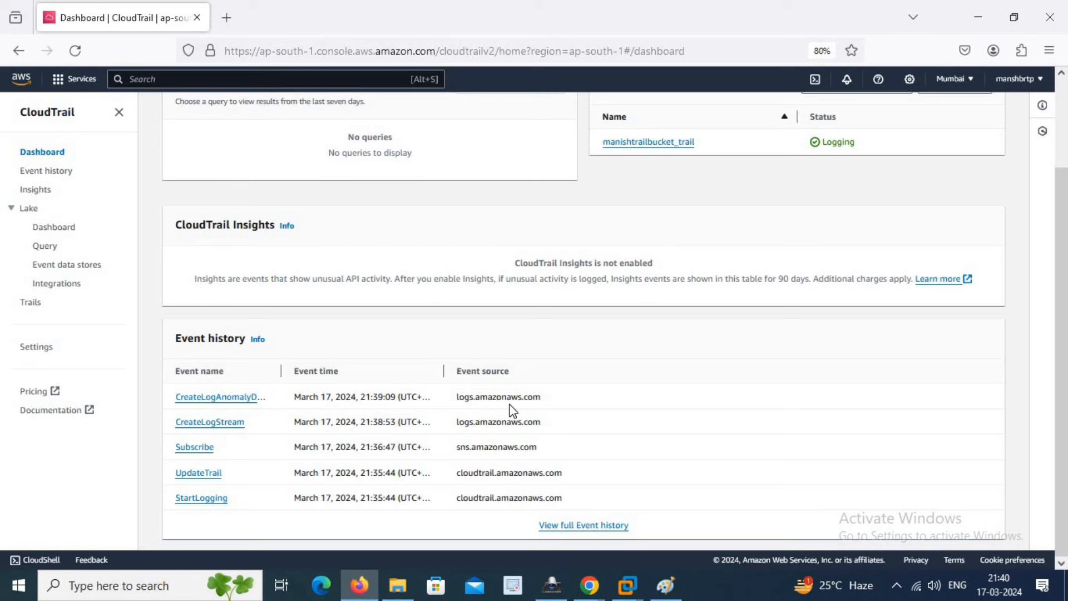
{"action": "scroll", "coordinate": [512, 412], "scroll_direction": "up", "scroll_amount": 2}
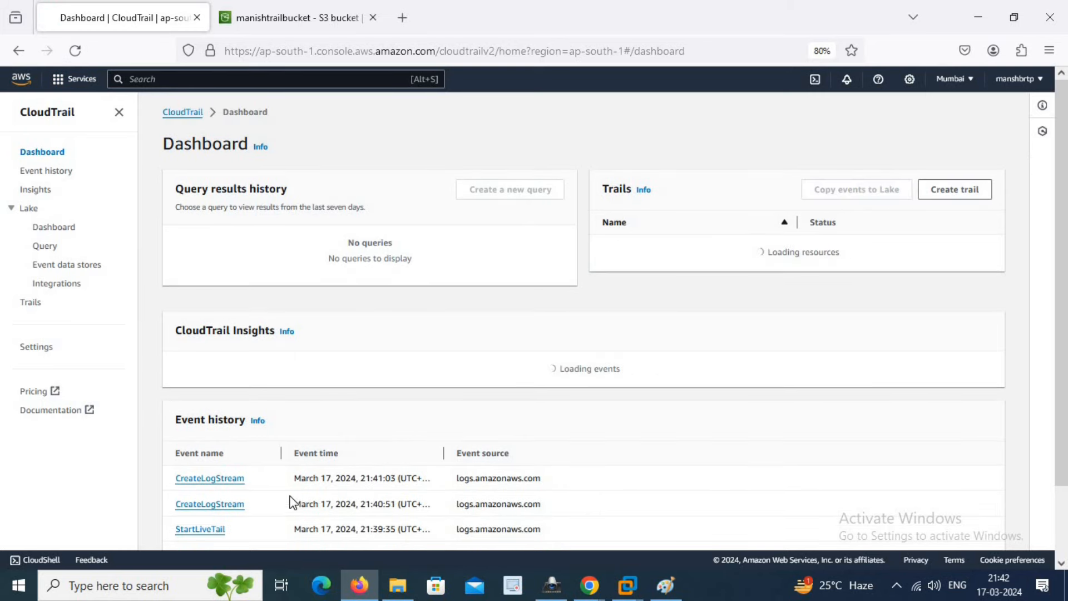
{"action": "scroll", "coordinate": [274, 503], "scroll_direction": "down", "scroll_amount": 2}
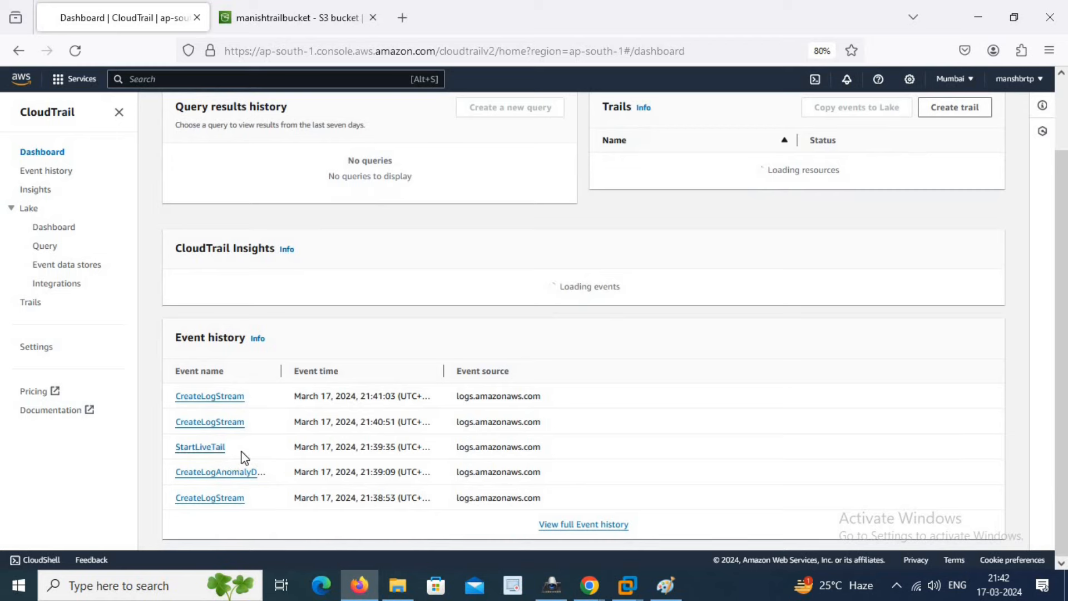
{"action": "scroll", "coordinate": [273, 453], "scroll_direction": "up", "scroll_amount": 2}
{"action": "scroll", "coordinate": [286, 350], "scroll_direction": "up", "scroll_amount": 1}
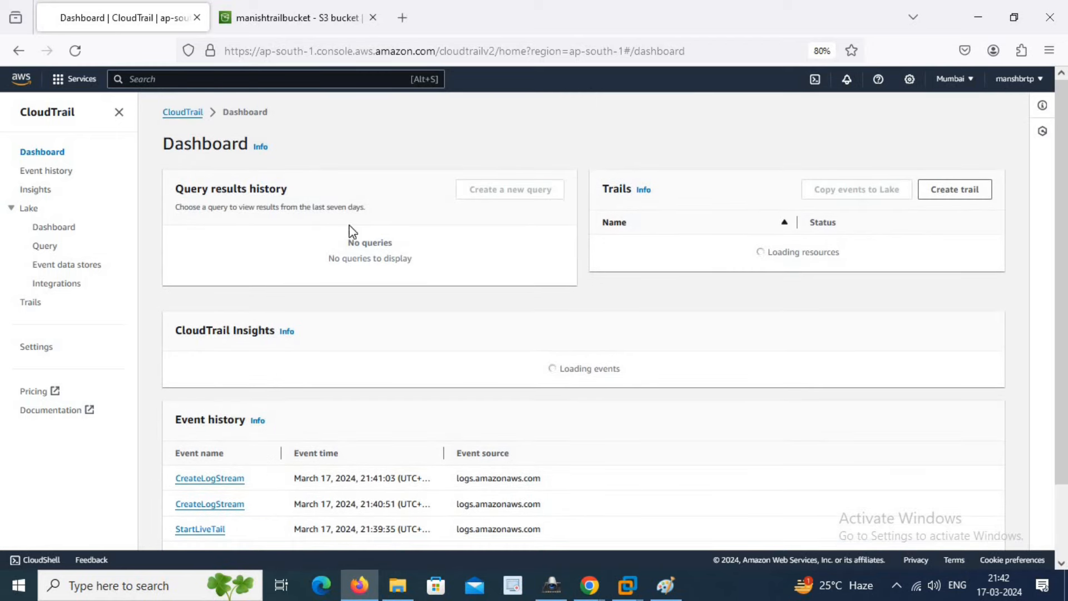
- In the S3 tab, drill into ap-northeast-2/2024/03/17/ to find the 2.5 KB .json.gz log file
{"action": "left_click", "coordinate": [308, 10]}
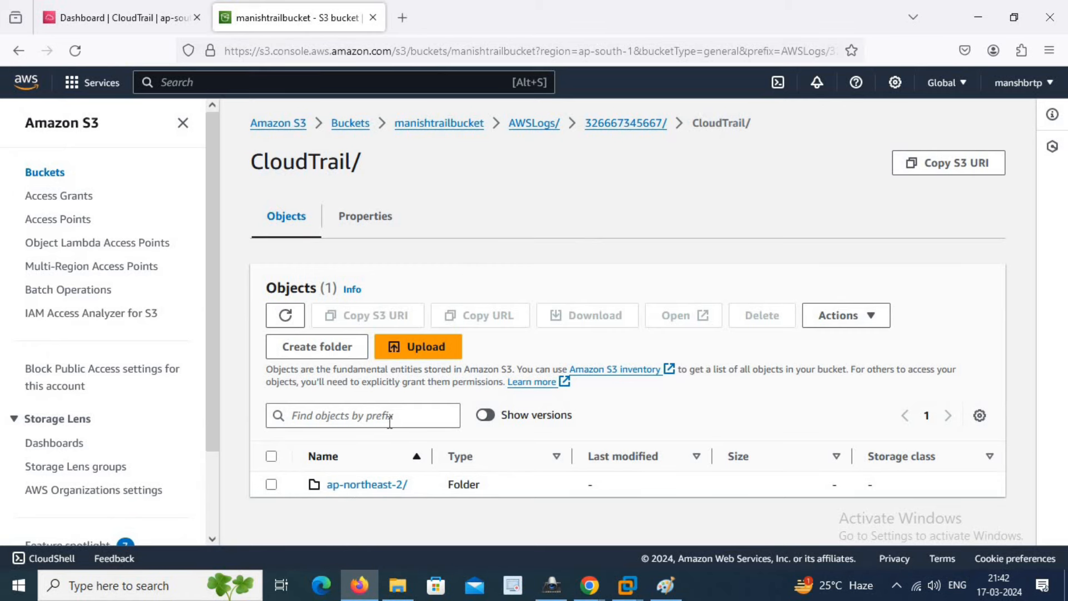
{"action": "left_click", "coordinate": [365, 485]}
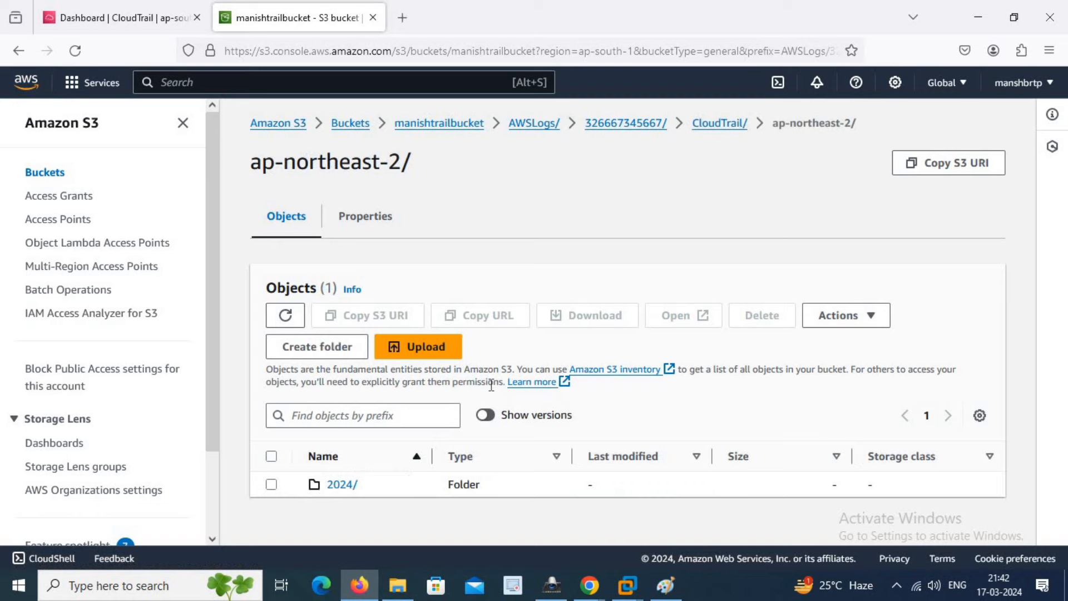
{"action": "left_click", "coordinate": [332, 488]}
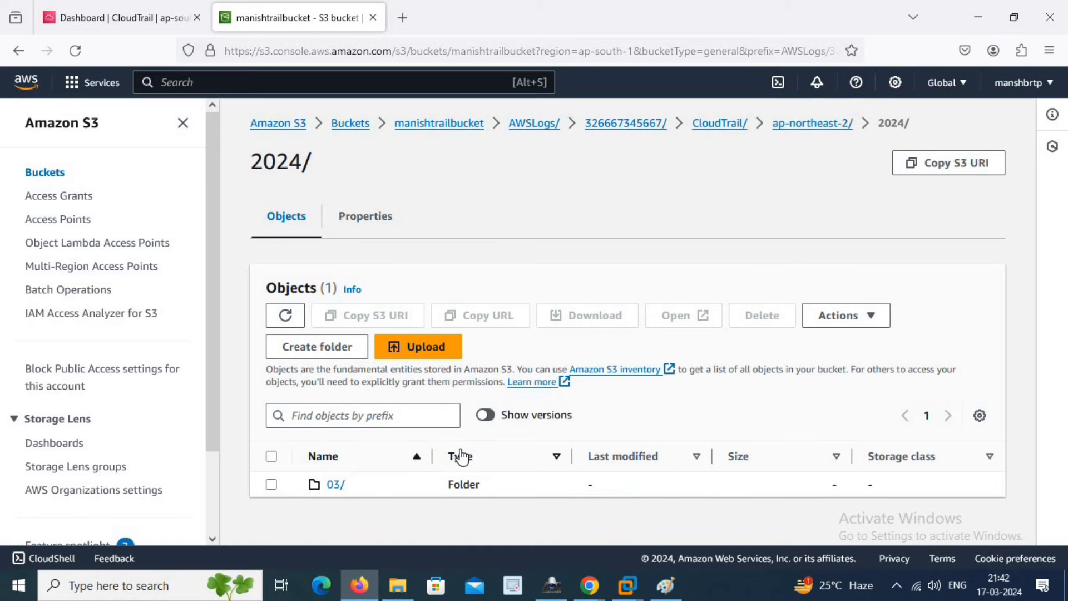
{"action": "left_click", "coordinate": [328, 485]}
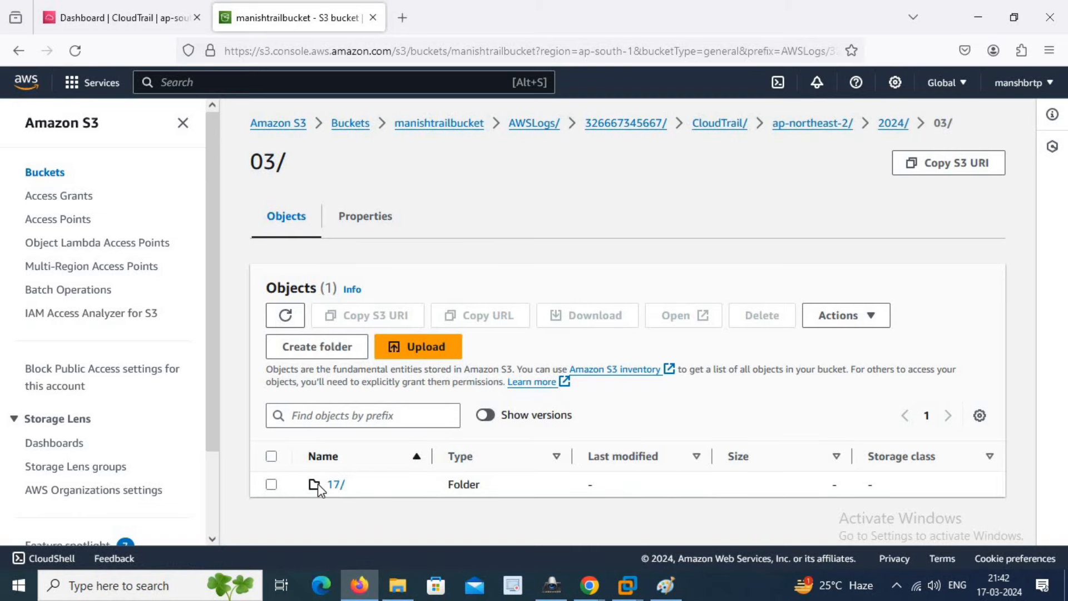
{"action": "left_click", "coordinate": [336, 485]}
{"action": "scroll", "coordinate": [516, 410], "scroll_direction": "down", "scroll_amount": 2}
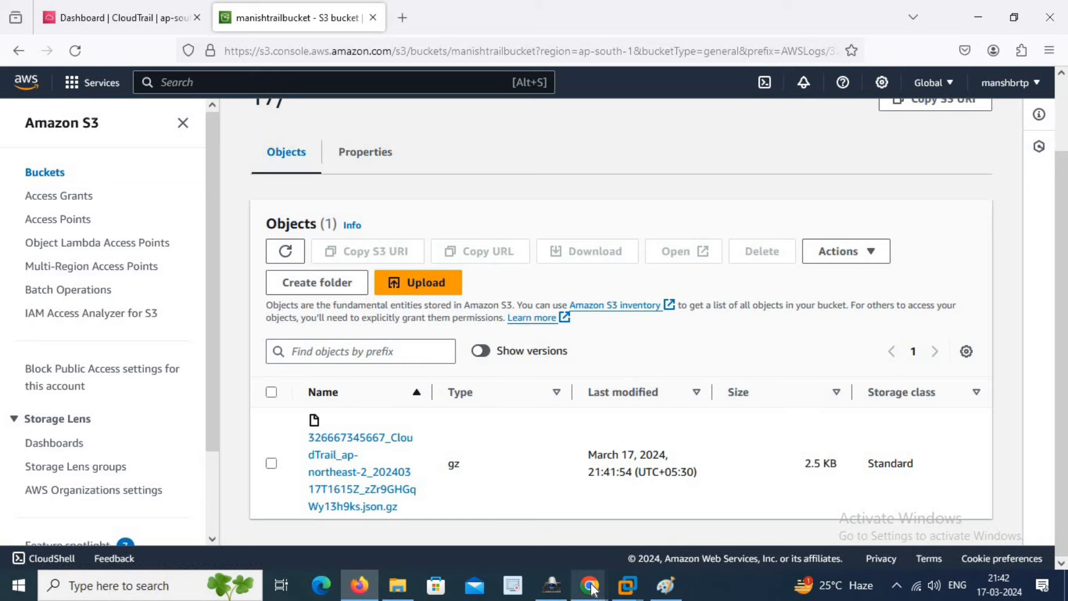
- Open the 'AWS Notification Message' email in Gmail showing the new CloudTrail log file's s3ObjectKey
{"action": "mouse_move", "coordinate": [593, 589]}
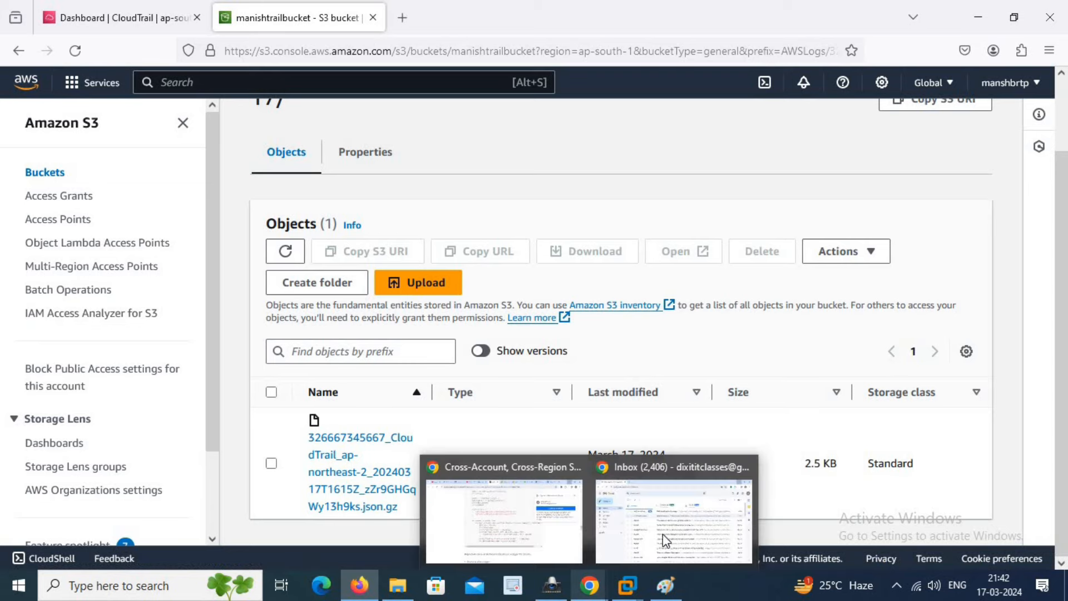
{"action": "left_click", "coordinate": [667, 520]}
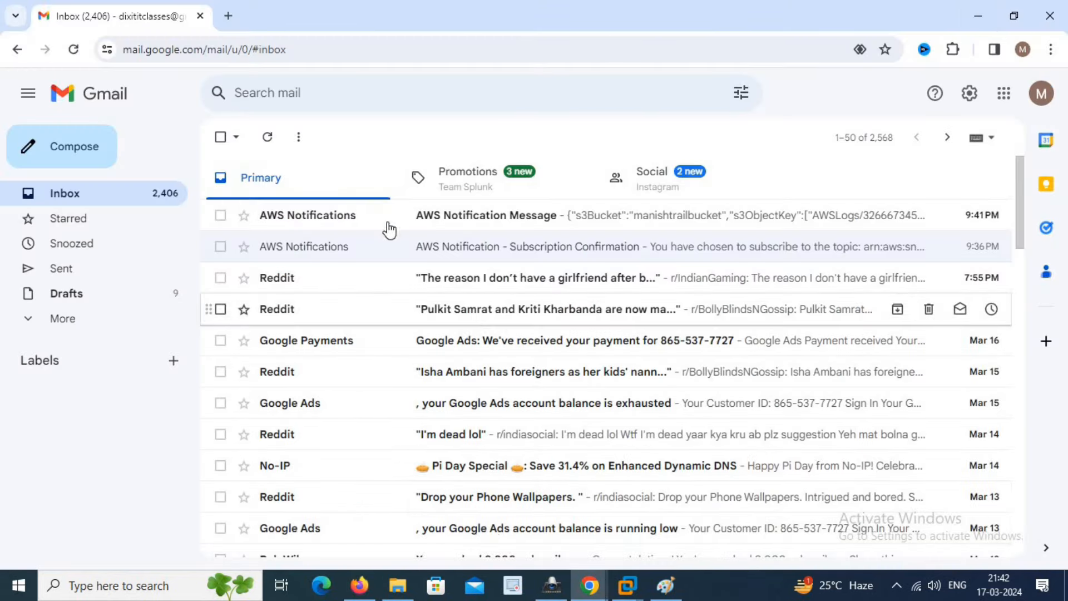
{"action": "left_click", "coordinate": [460, 220]}
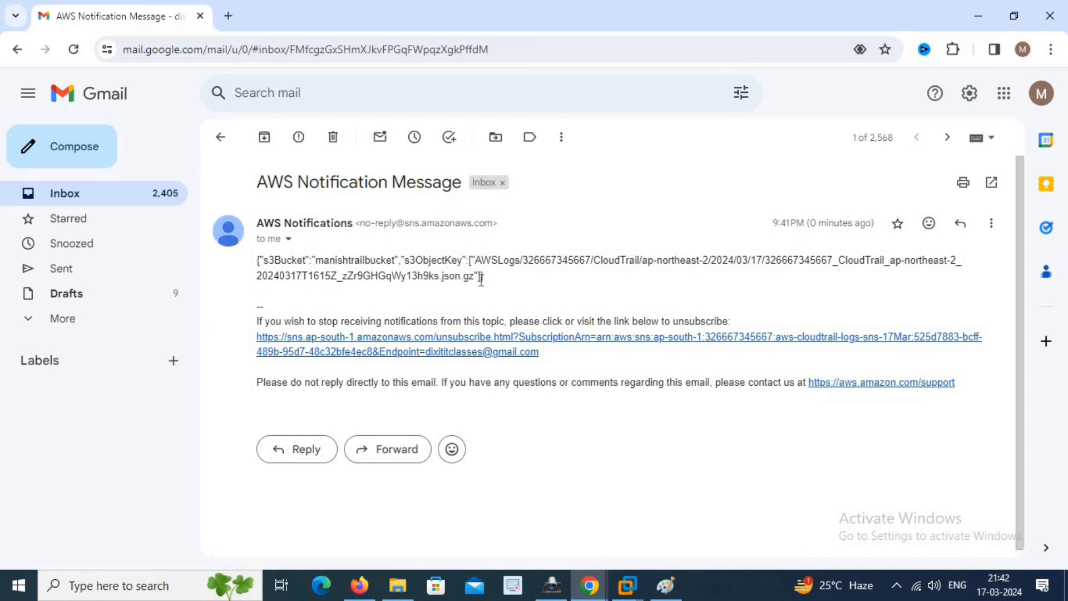